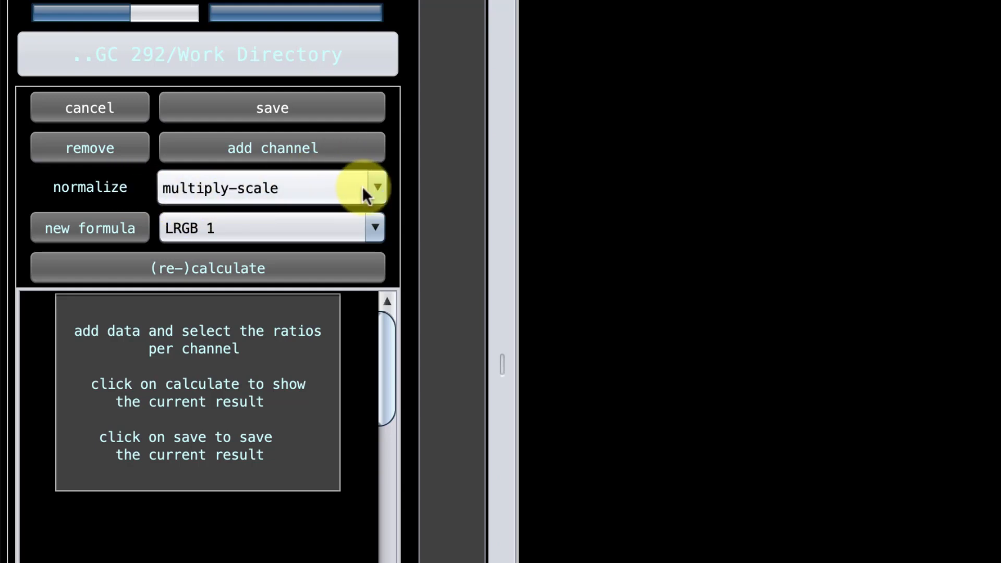
# Review the available normalization methods and the list of composite formulas.
pyautogui.click(377, 193)
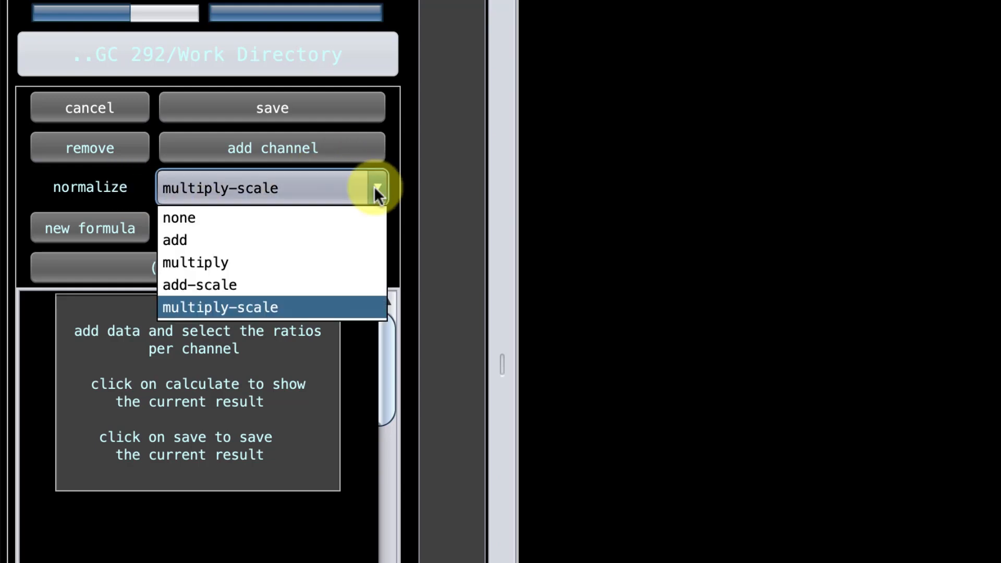
pyautogui.moveTo(373, 186)
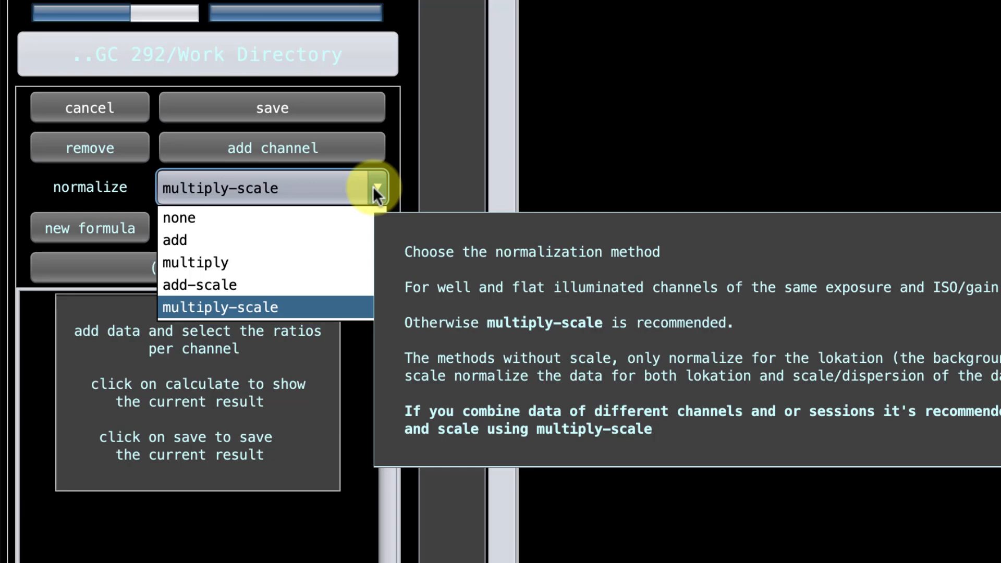
pyautogui.click(373, 186)
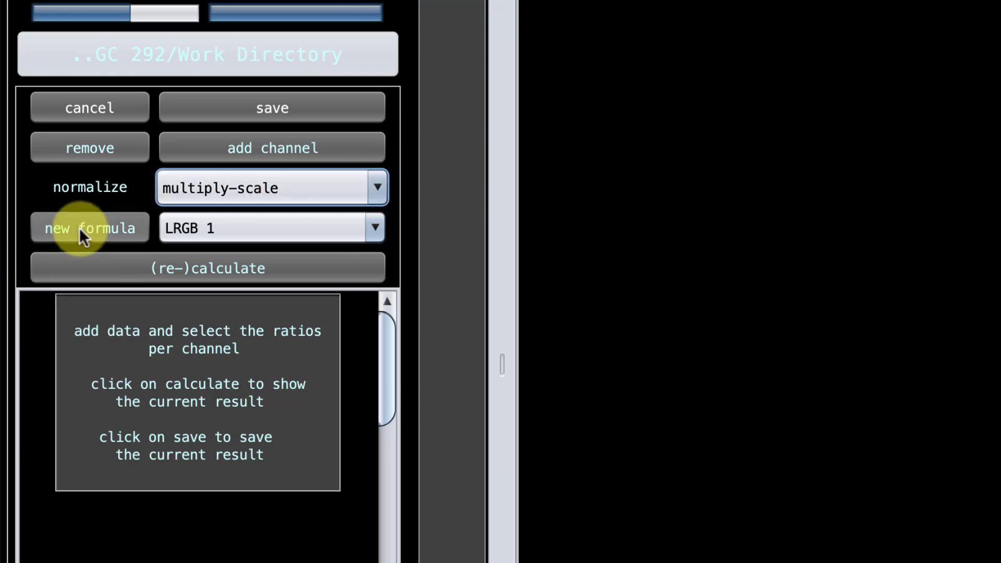
pyautogui.click(374, 226)
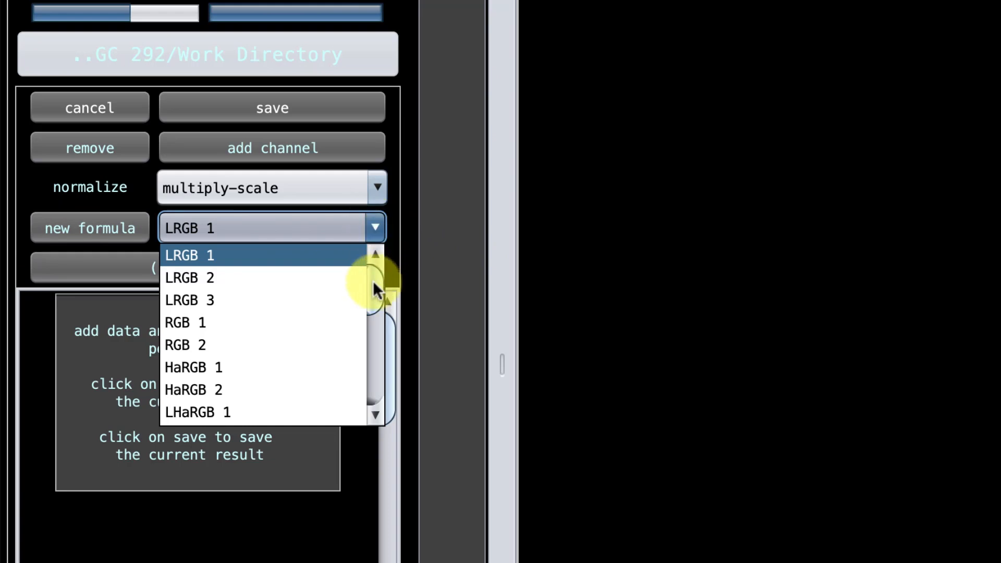
pyautogui.scroll(-2, 370, 303)
pyautogui.scroll(1, 365, 304)
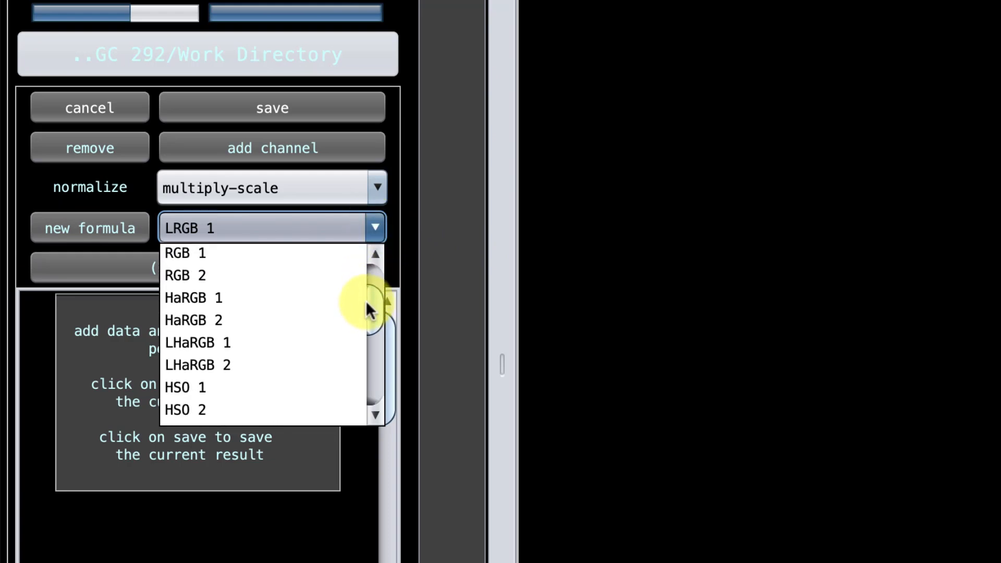
pyautogui.moveTo(365, 301); pyautogui.dragTo(364, 250)
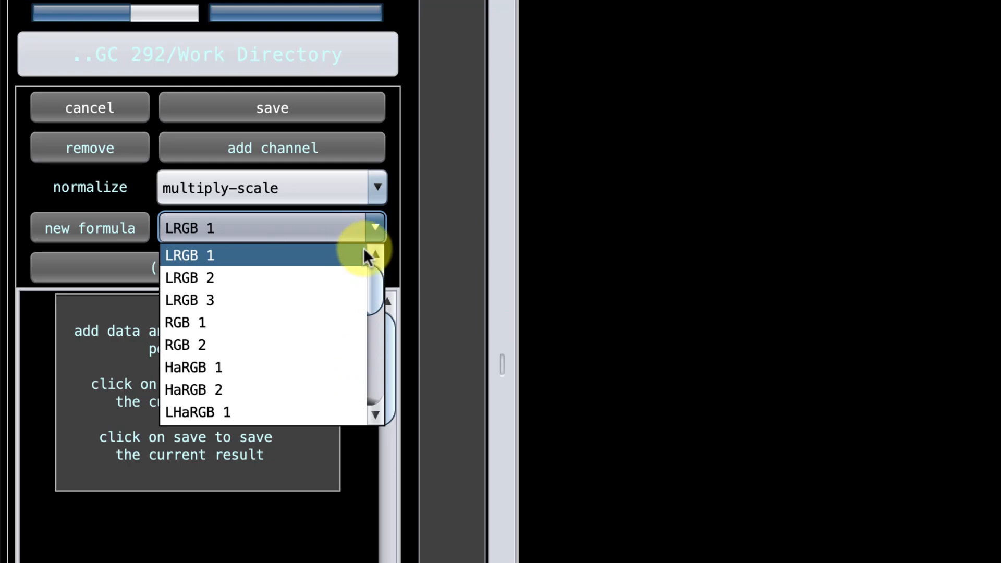
pyautogui.click(362, 223)
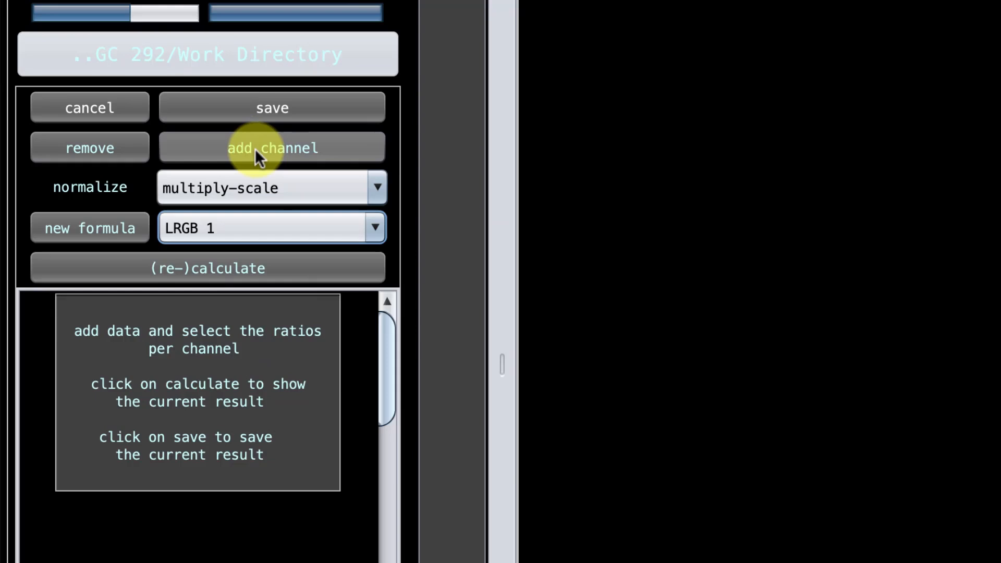
# Add the NGC_292 Blue, Green, Luminance and Red session_1 FITS files from the Work Directory folder to the combination.
pyautogui.click(256, 149)
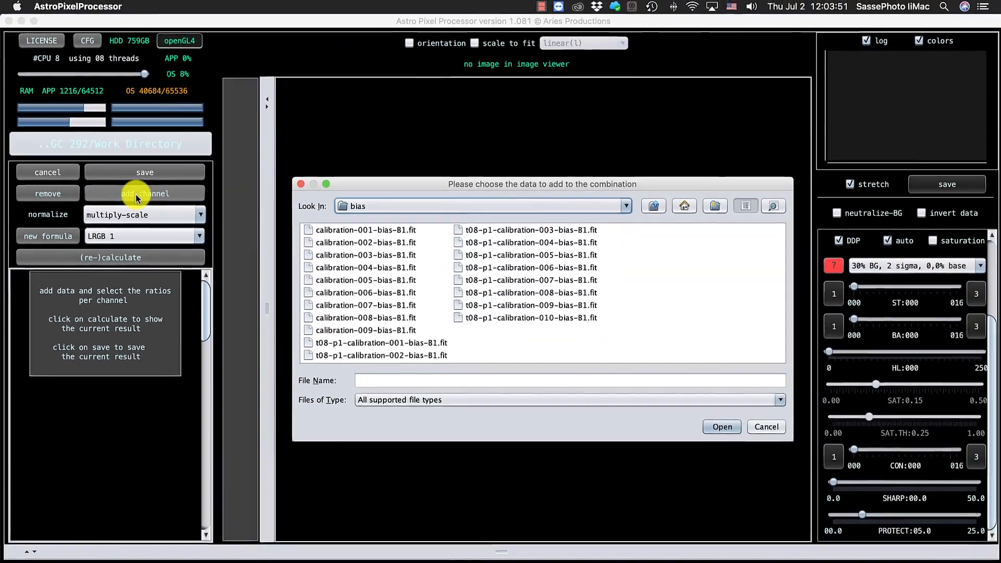
pyautogui.click(646, 206)
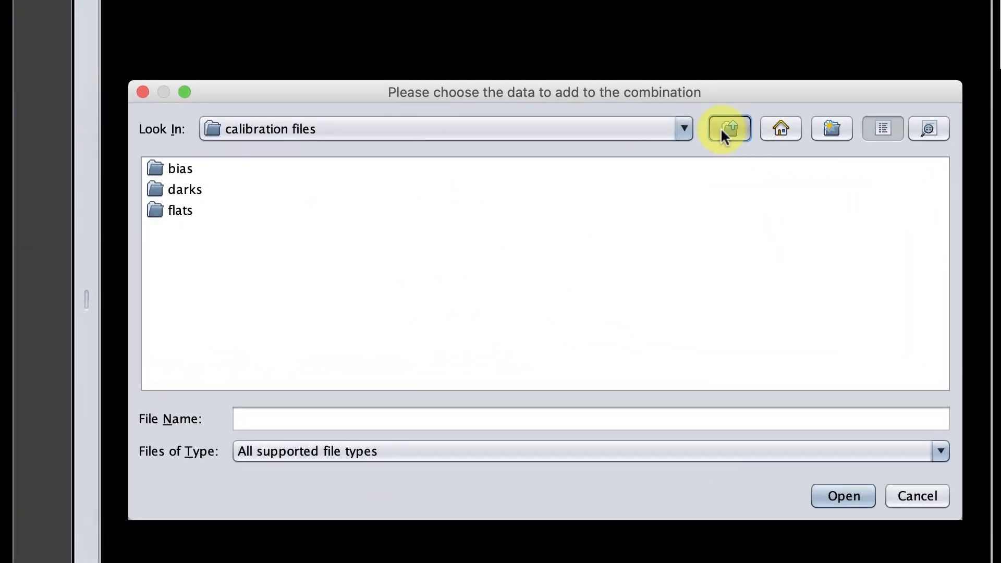
pyautogui.click(721, 128)
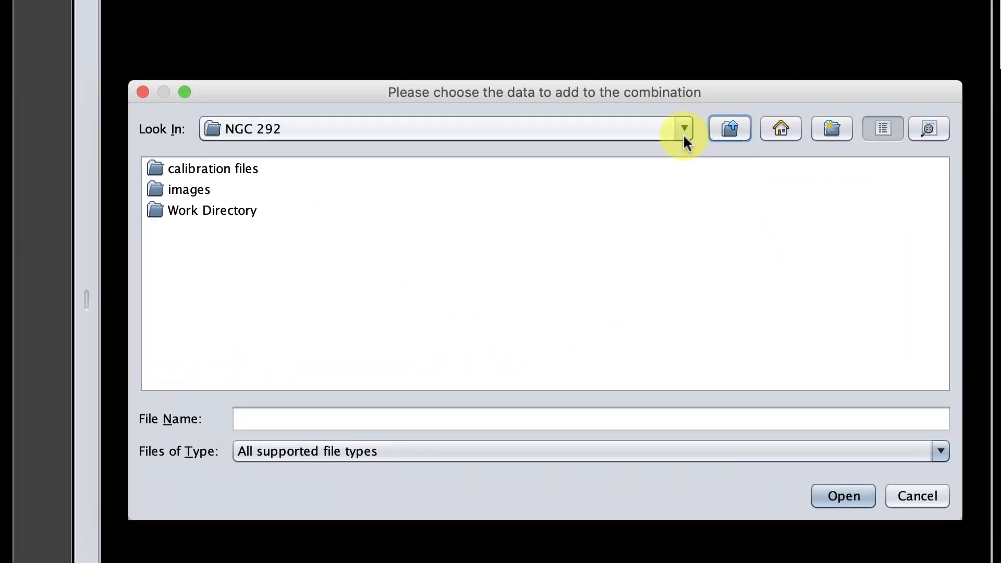
pyautogui.doubleClick(170, 207)
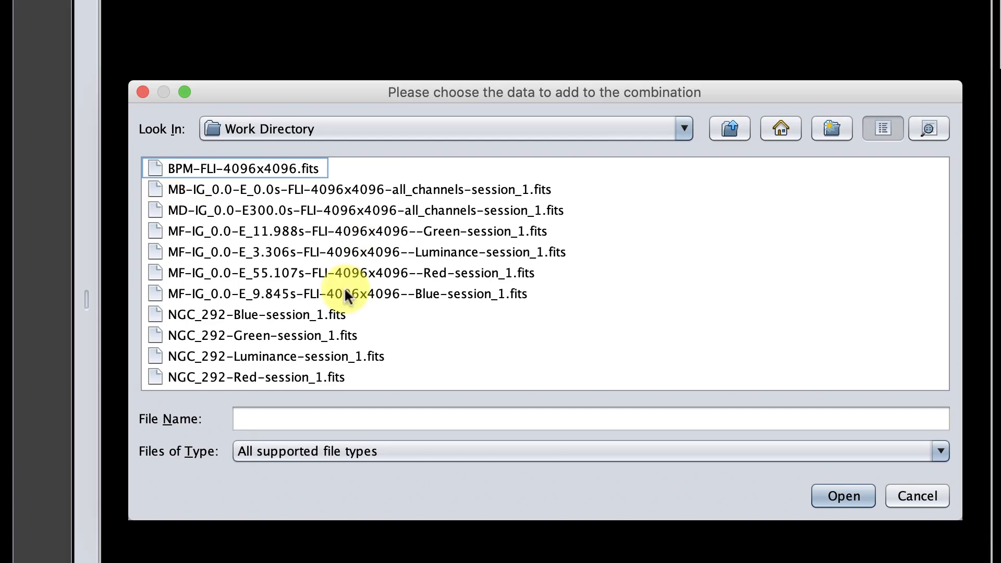
pyautogui.click(323, 313)
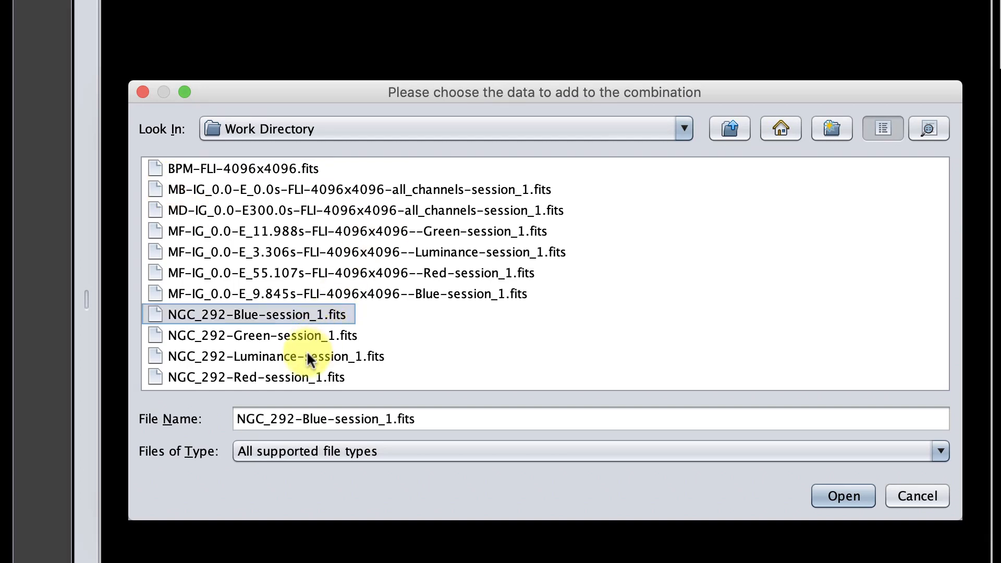
pyautogui.keyDown('shift'); pyautogui.click(298, 374); pyautogui.keyUp('shift')
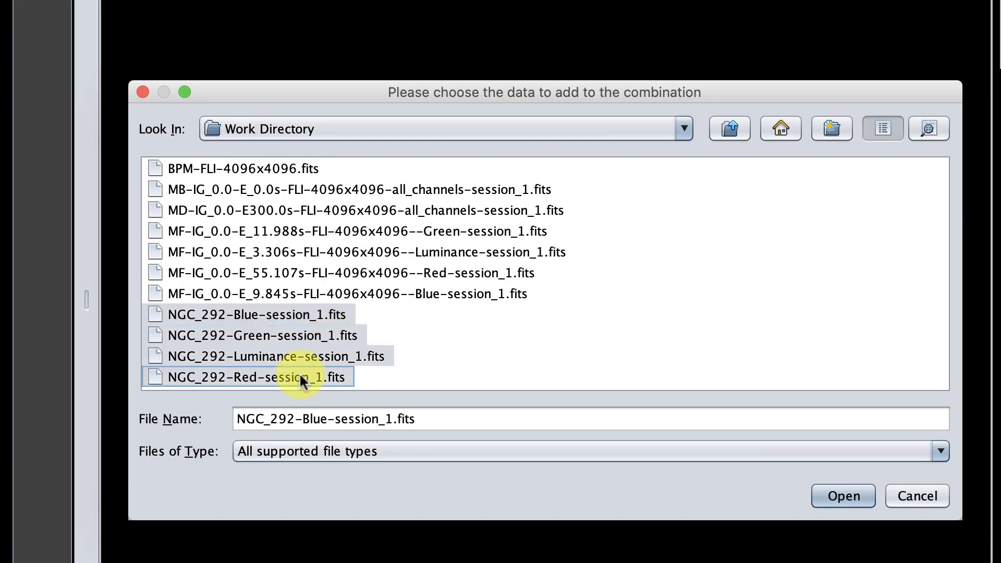
pyautogui.click(824, 495)
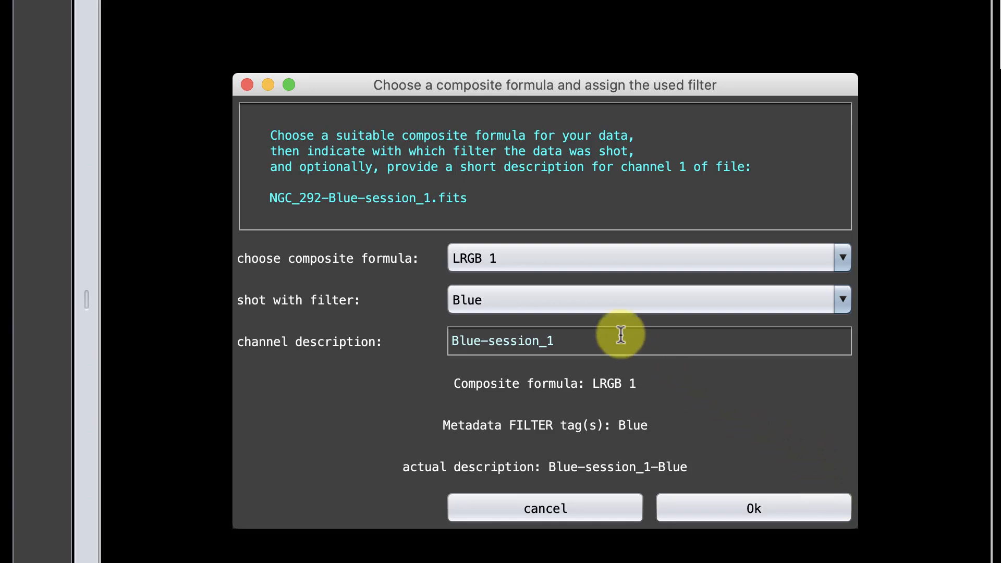
# Accept the LRGB 1 formula and the matching Blue, Green, Luminance and Red filter assignments for the four files.
pyautogui.click(741, 508)
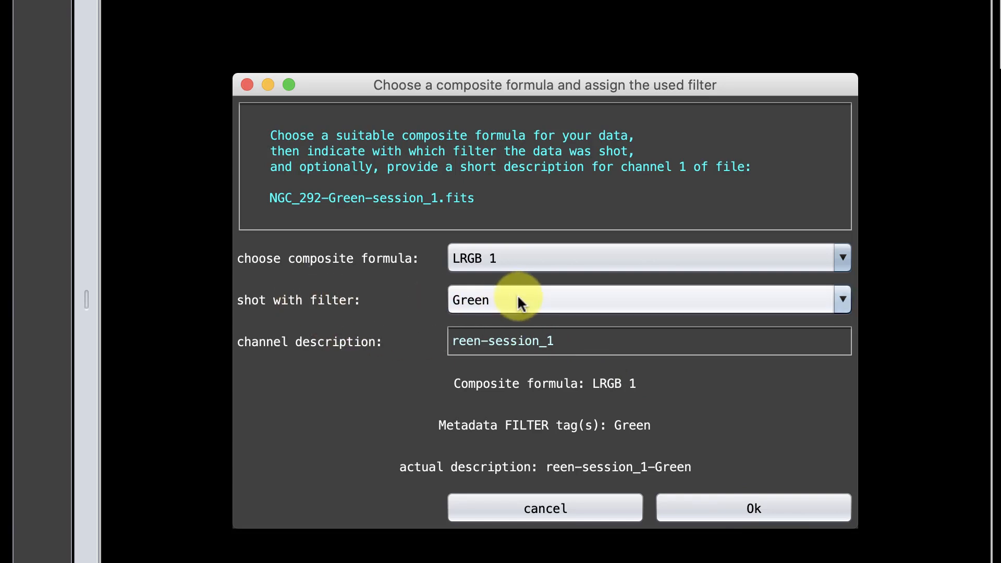
pyautogui.click(721, 512)
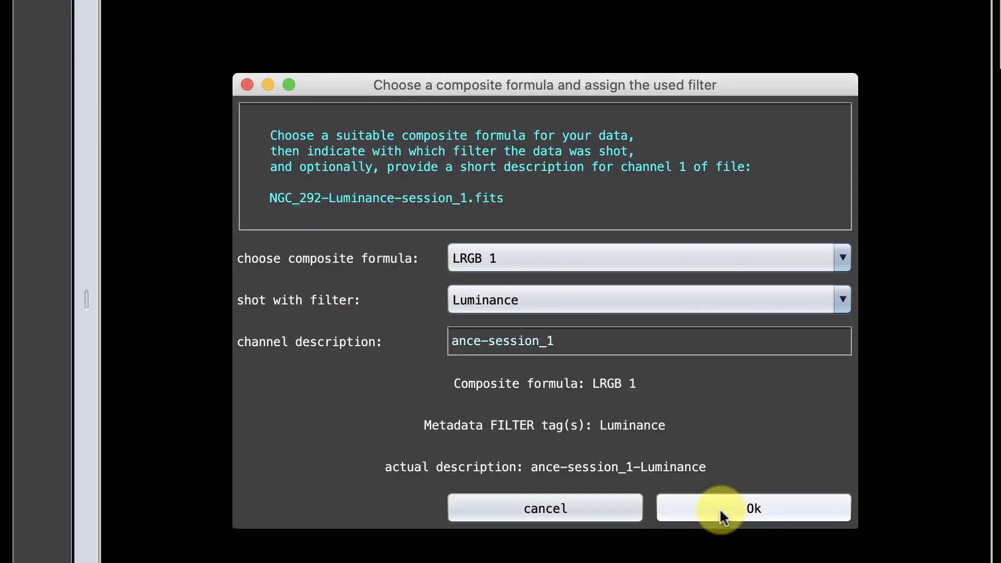
pyautogui.click(720, 512)
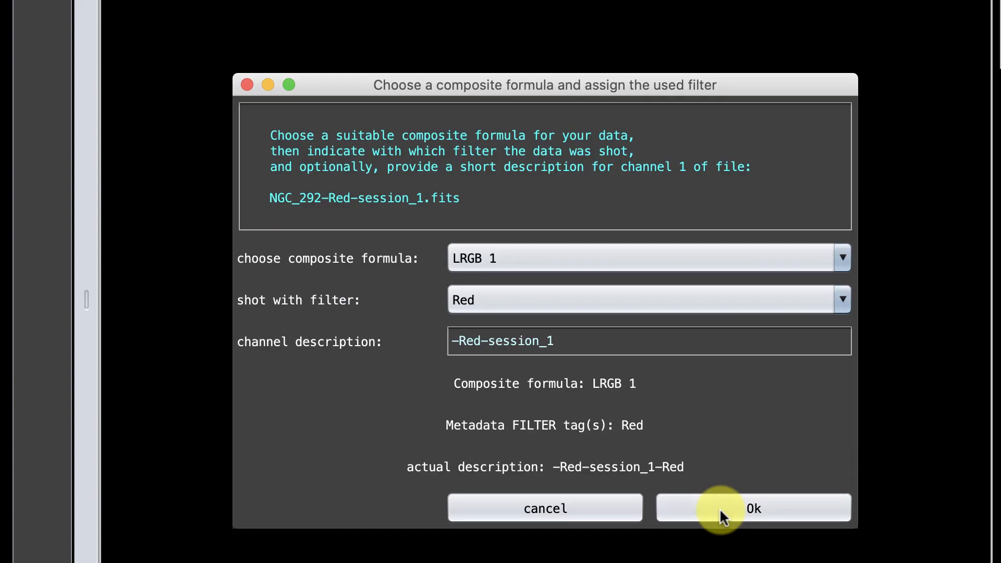
pyautogui.click(720, 508)
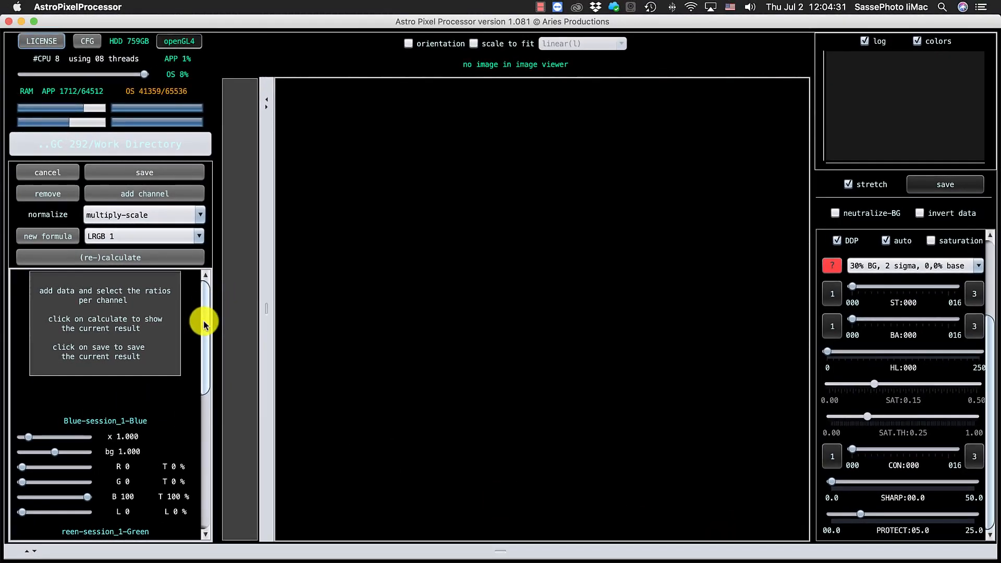
# Set the L contribution of the Luminance channel to 0.
pyautogui.moveTo(204, 320); pyautogui.dragTo(207, 378)
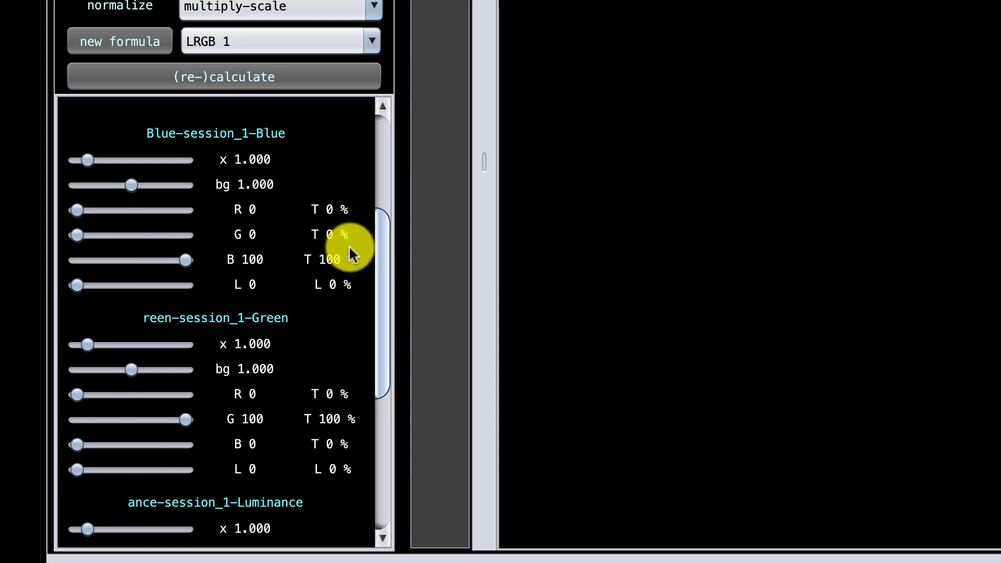
pyautogui.moveTo(374, 257); pyautogui.dragTo(352, 440)
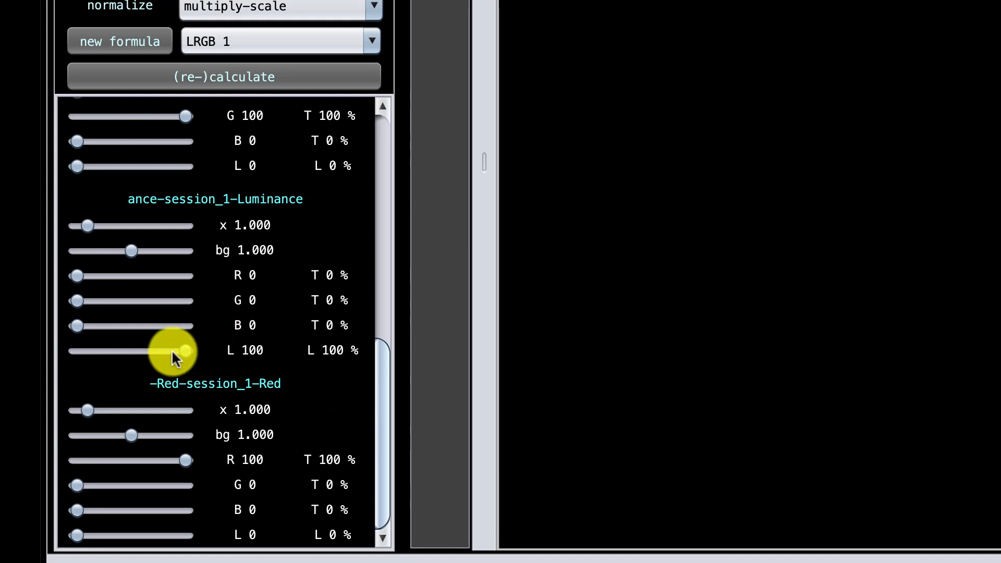
pyautogui.moveTo(183, 349); pyautogui.dragTo(41, 348)
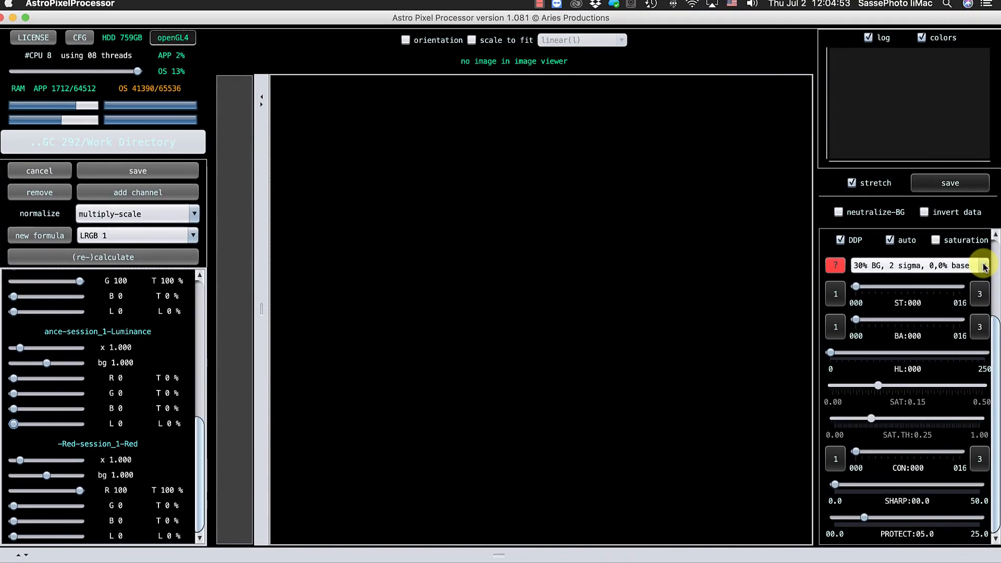
# Set the auto-stretch preset to 15% BG, 3 sigma, 0,0% base.
pyautogui.click(991, 240)
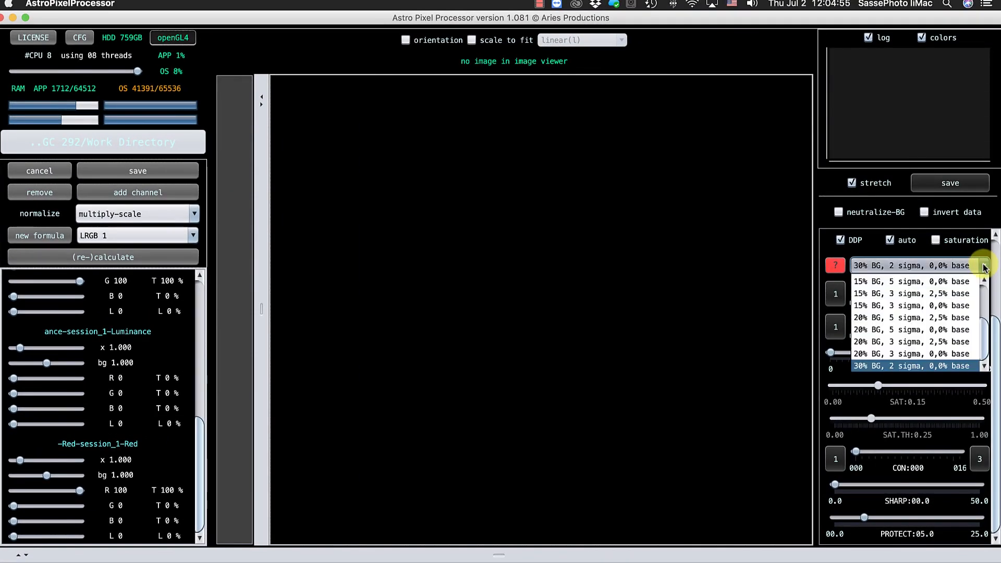
pyautogui.click(954, 284)
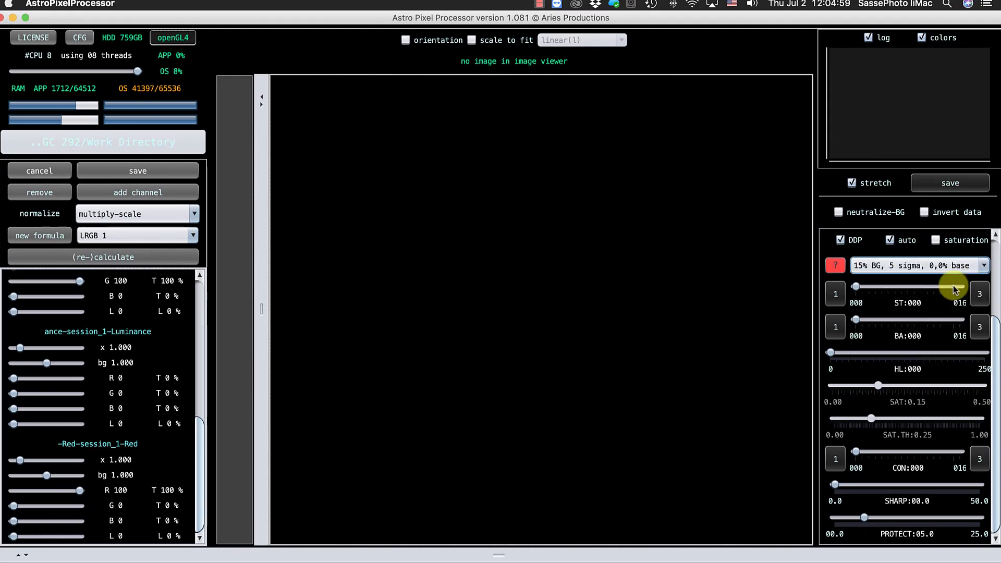
pyautogui.click(983, 266)
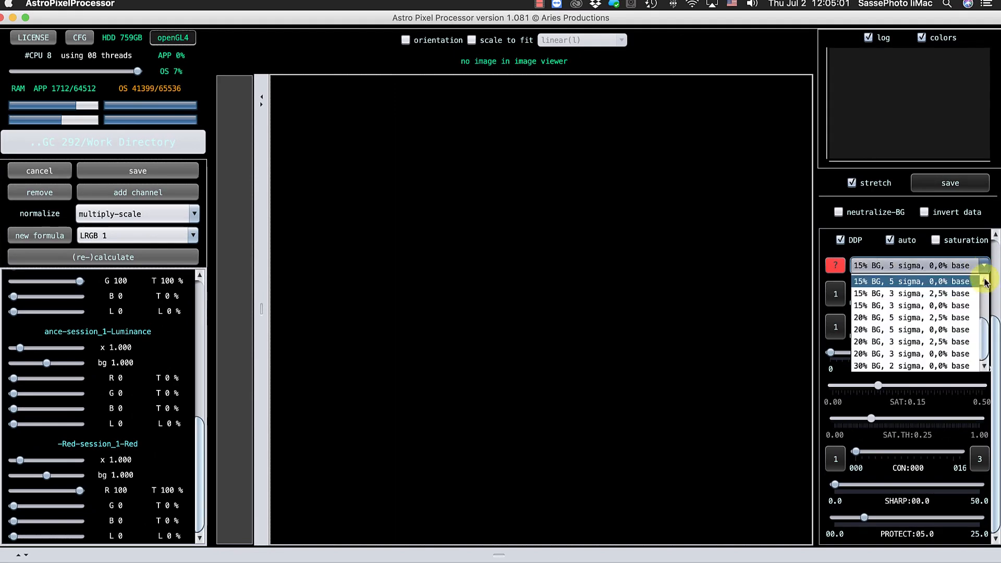
pyautogui.click(974, 306)
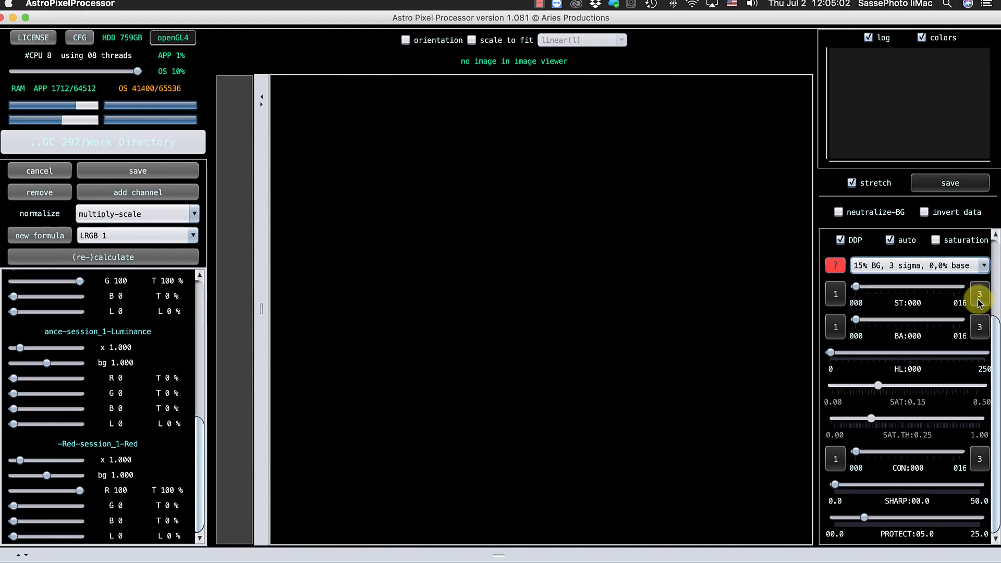
pyautogui.click(983, 267)
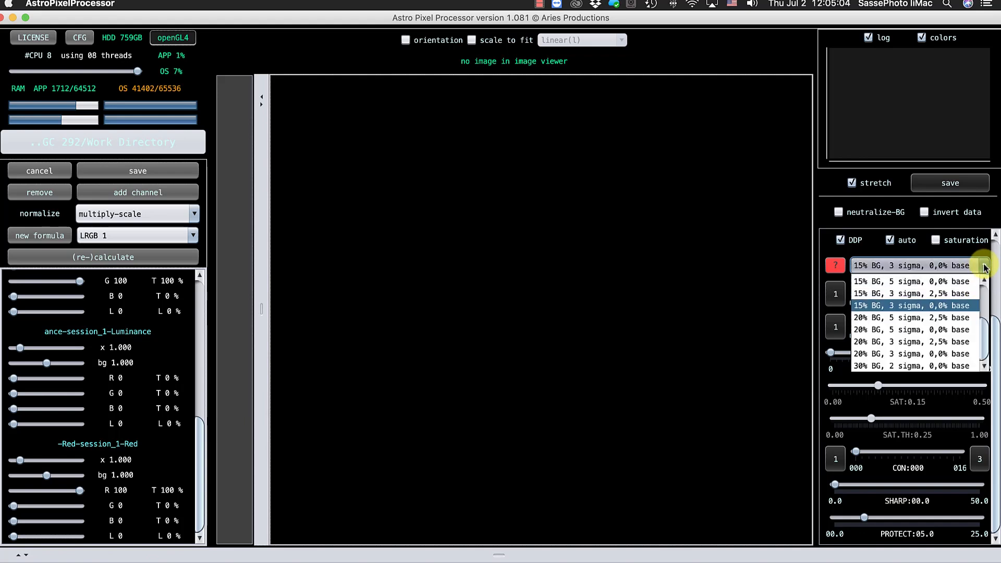
pyautogui.click(950, 307)
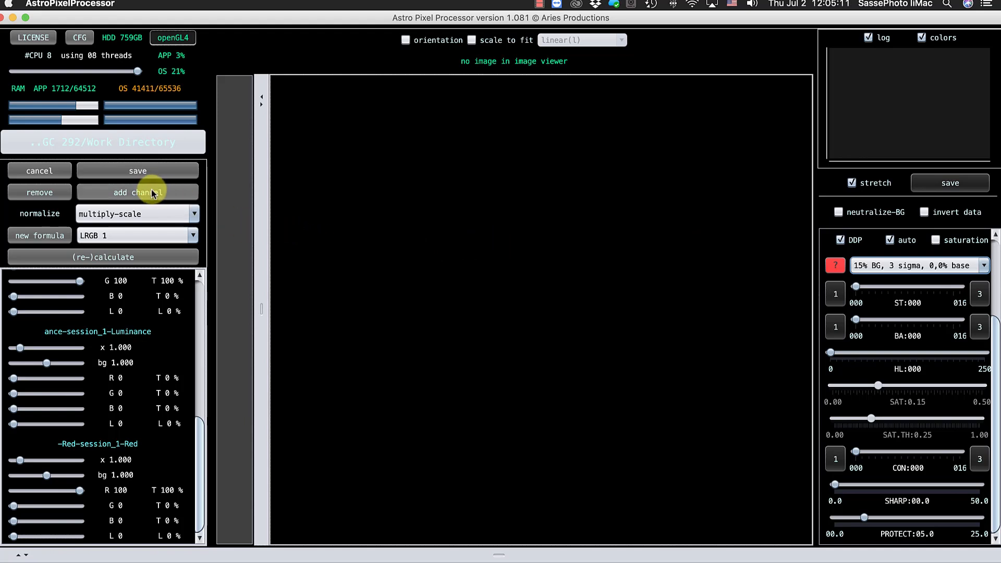
# Calculate the composite from the color channels and enable saturation for the preview.
pyautogui.click(88, 257)
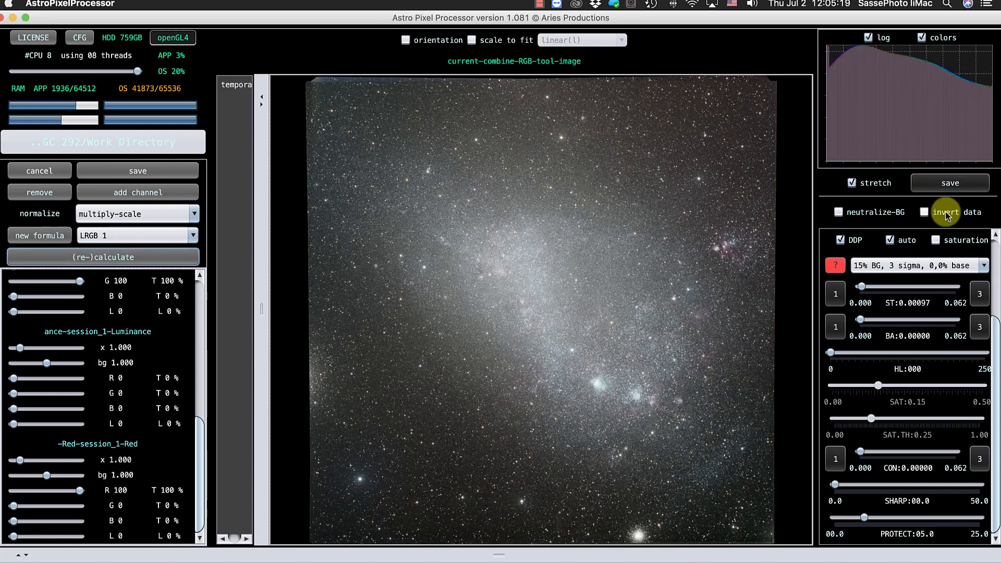
pyautogui.click(936, 241)
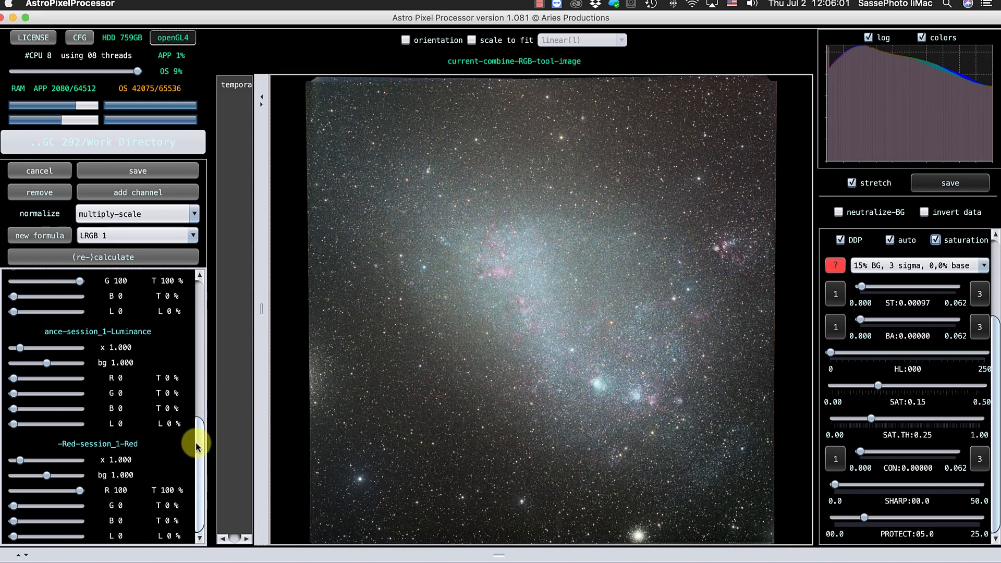
# Set the Luminance channel's L contribution to 100 and recalculate the composite.
pyautogui.scroll(2, 197, 446)
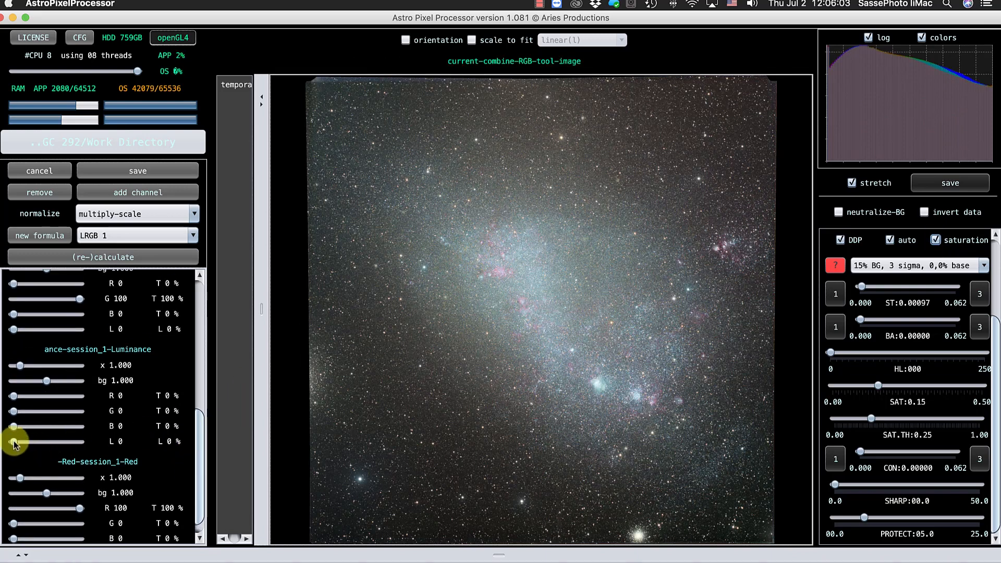
pyautogui.moveTo(13, 442); pyautogui.dragTo(94, 448)
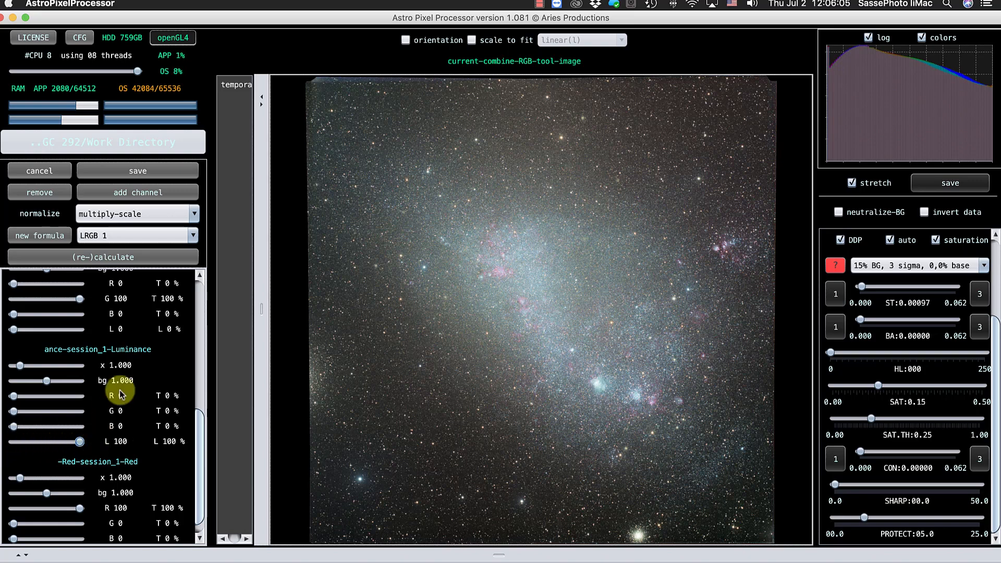
pyautogui.click(143, 260)
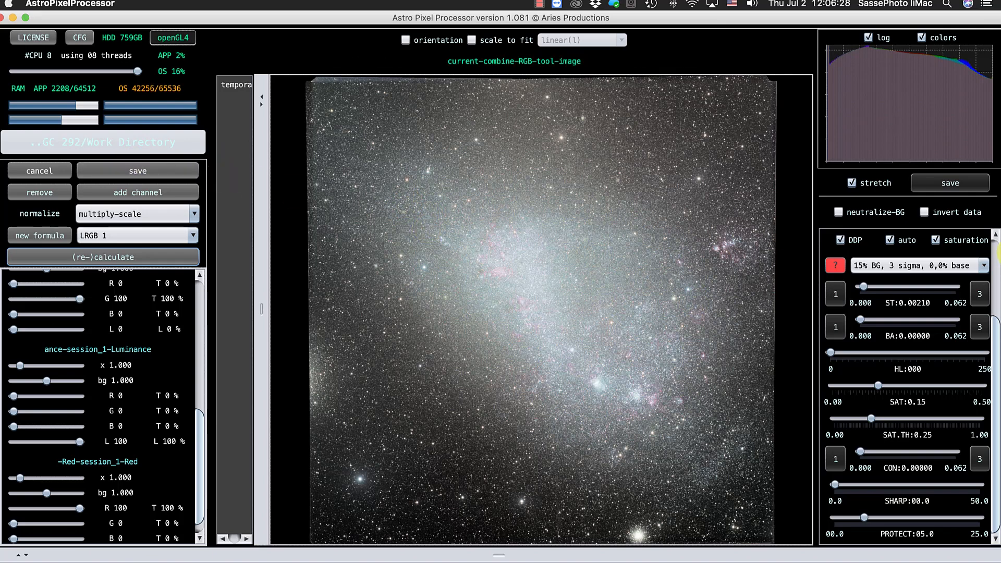
# Set the auto-stretch preset to 30% BG, 2 sigma, 0,0% base and raise the saturation amount to about 0.49.
pyautogui.click(982, 265)
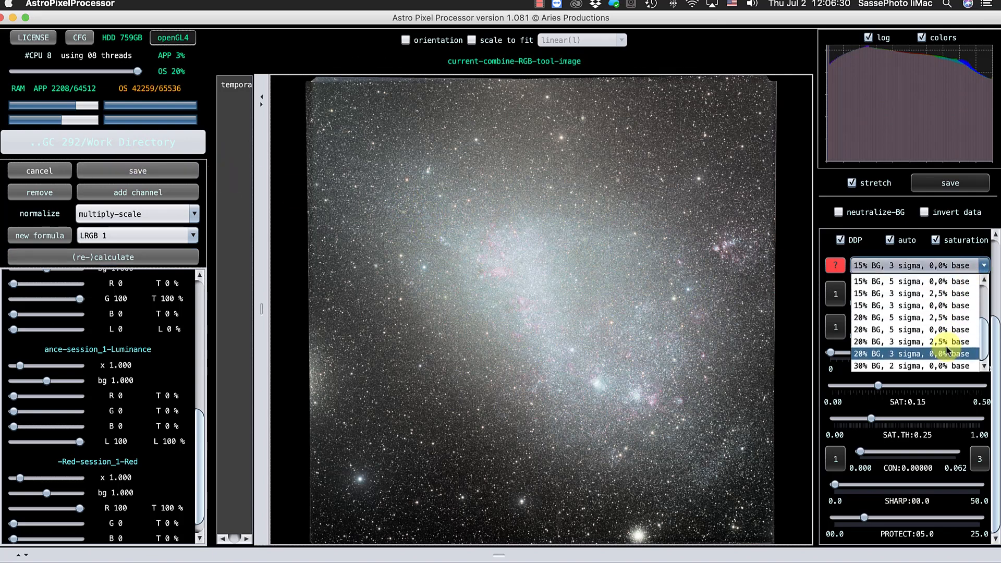
pyautogui.click(944, 367)
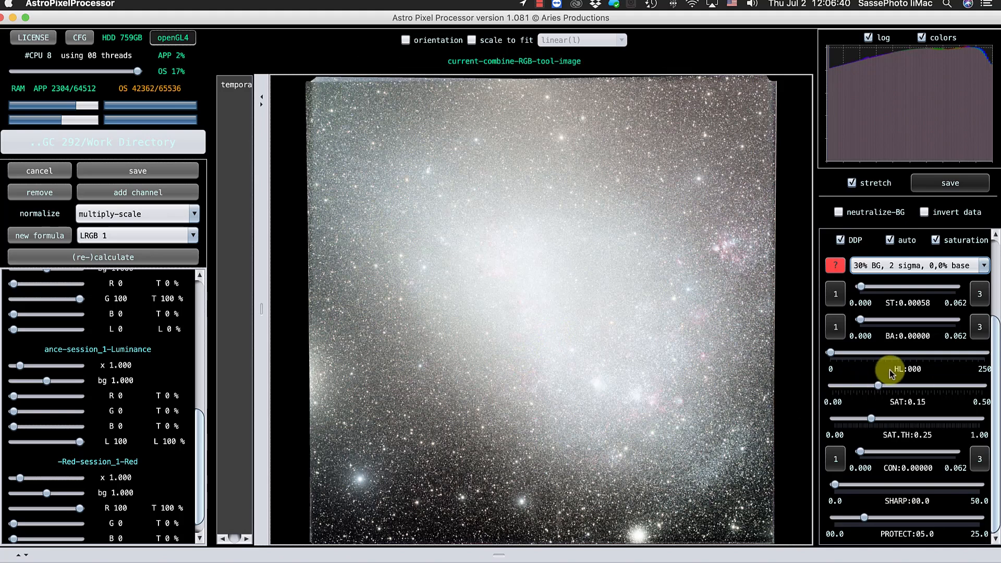
pyautogui.moveTo(877, 388); pyautogui.dragTo(983, 389)
pyautogui.moveTo(982, 387); pyautogui.dragTo(980, 386)
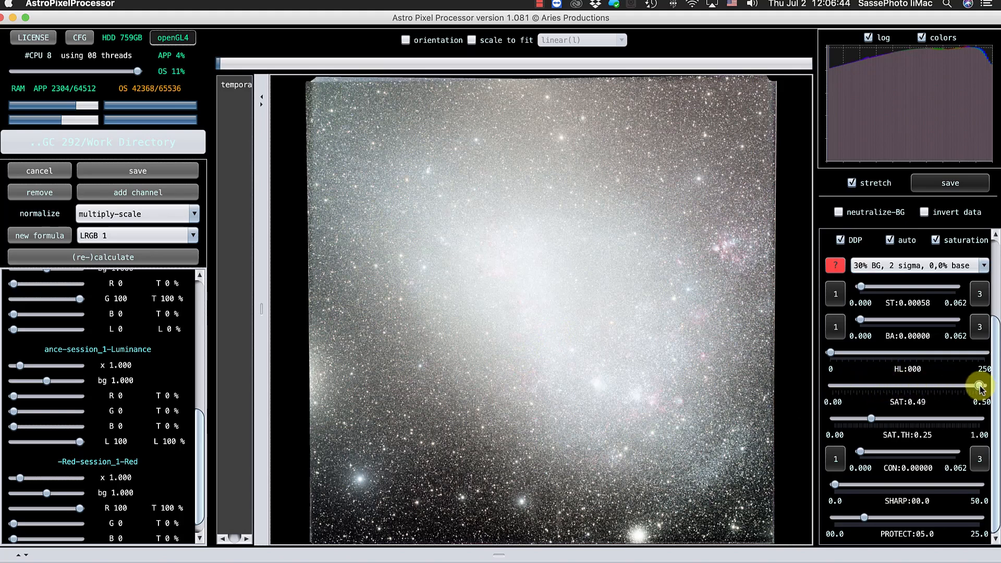
# Lower the saturation threshold to 0.00 and save the composite as NGC 292 LRGB.fits.
pyautogui.moveTo(873, 418); pyautogui.dragTo(830, 421)
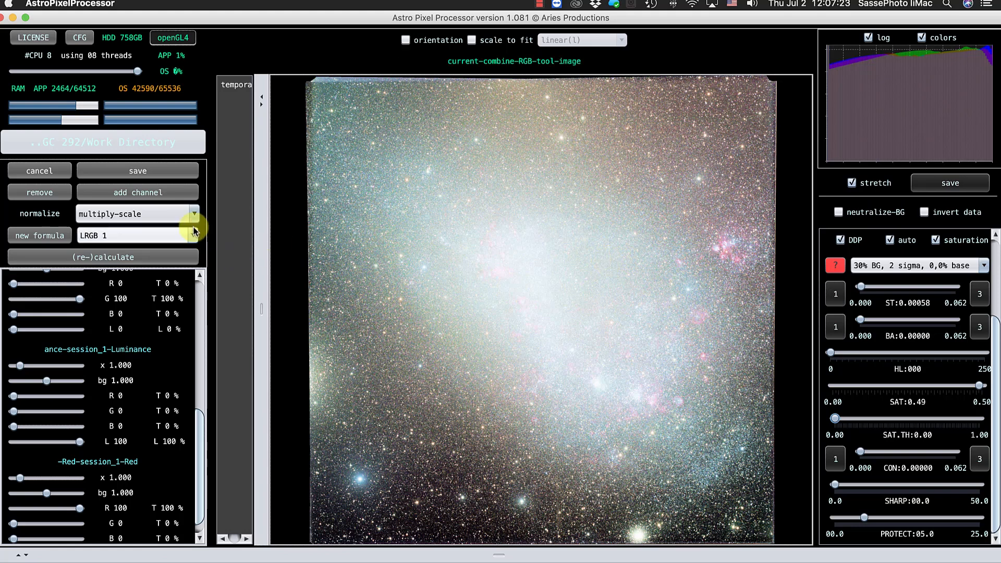
pyautogui.click(141, 172)
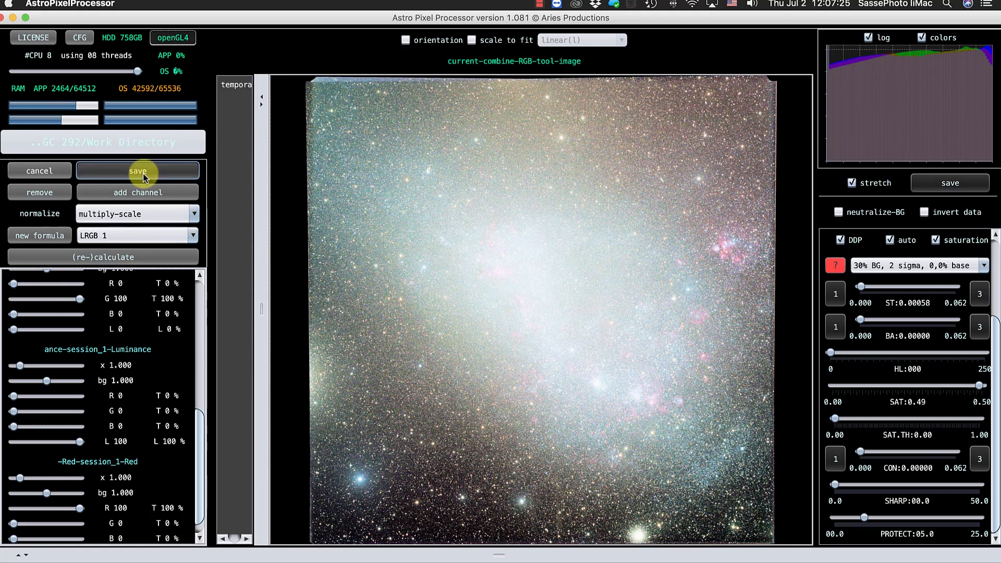
pyautogui.click(546, 316)
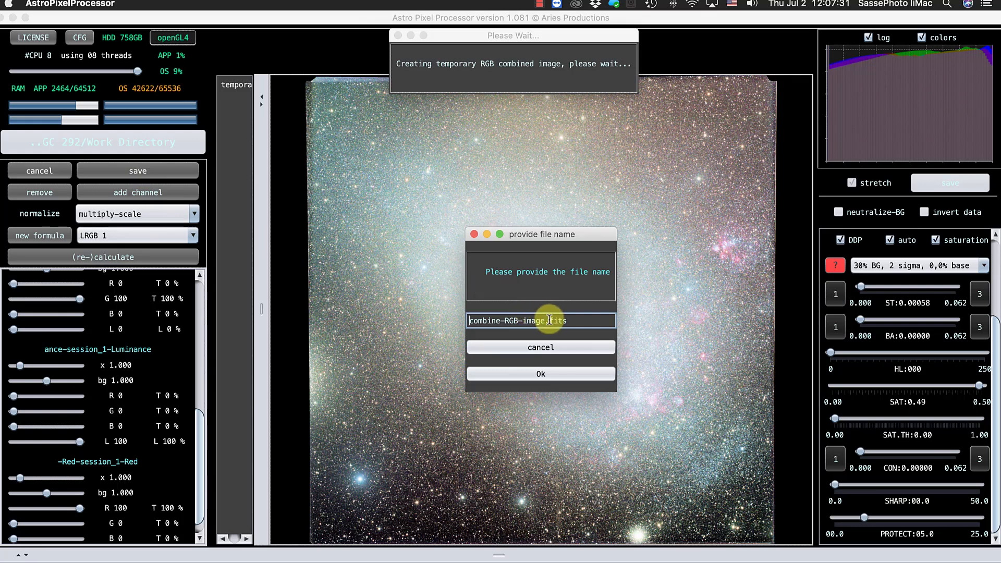
pyautogui.moveTo(546, 319); pyautogui.dragTo(446, 323)
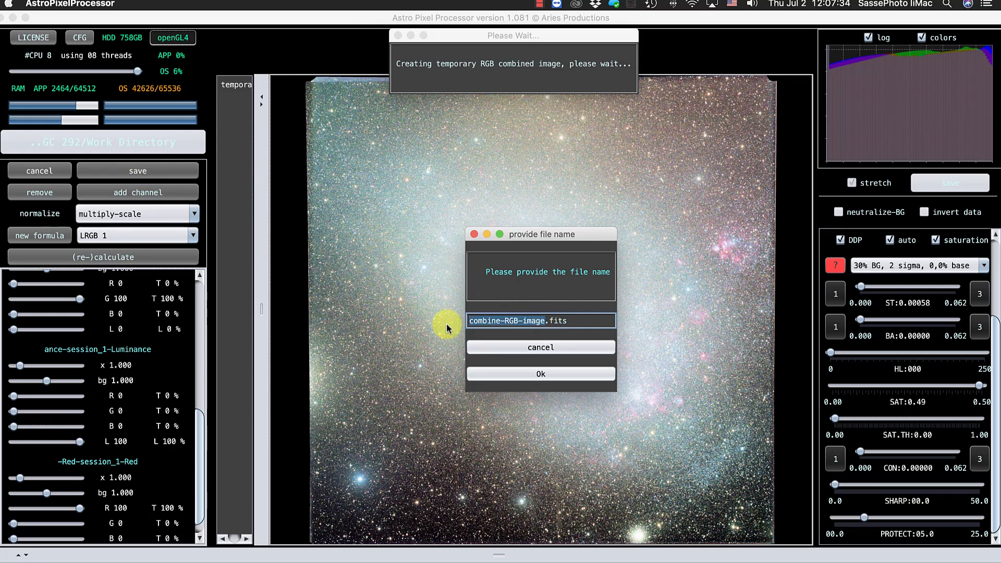
pyautogui.write('NGC 292 LRGB')
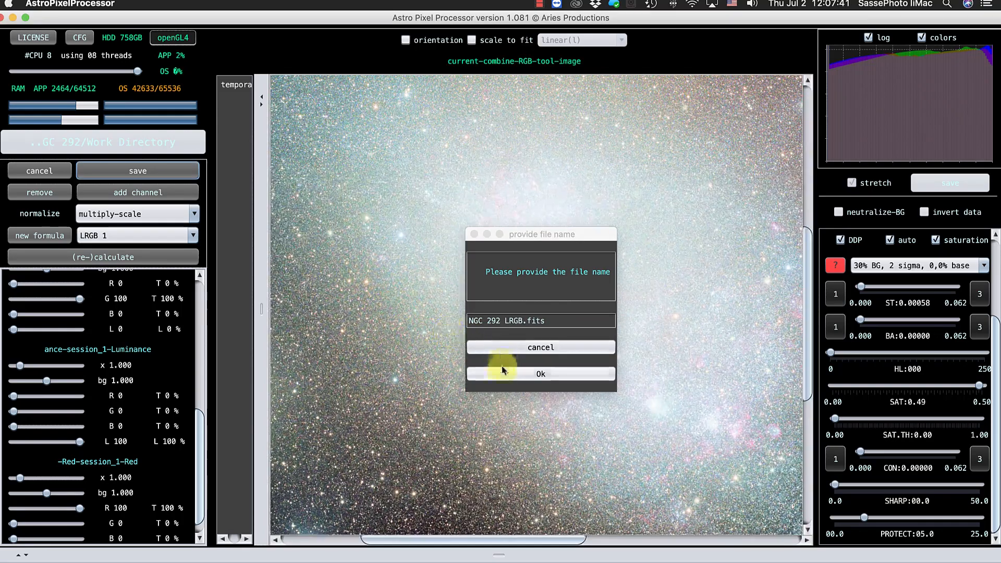
pyautogui.click(496, 375)
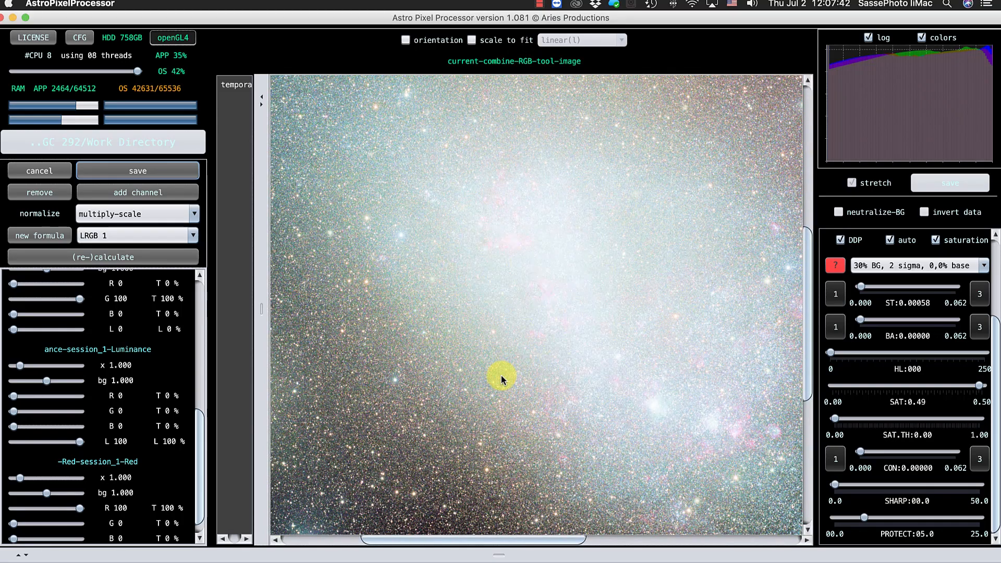
# Close the RGB combine tool and load NGC_292_LRGB.fits for light pollution removal.
pyautogui.scroll(1, 365, 221)
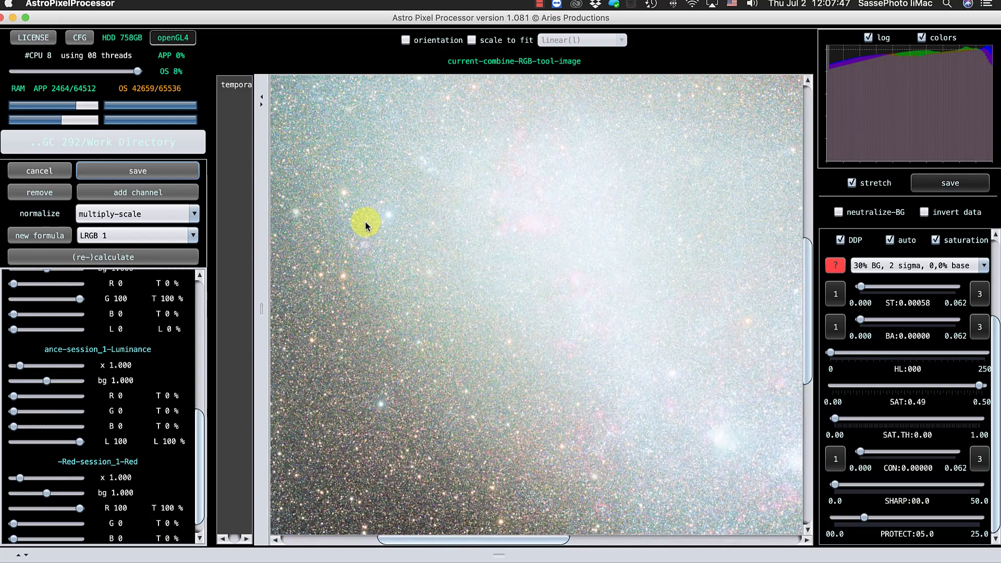
pyautogui.scroll(-1, 365, 224)
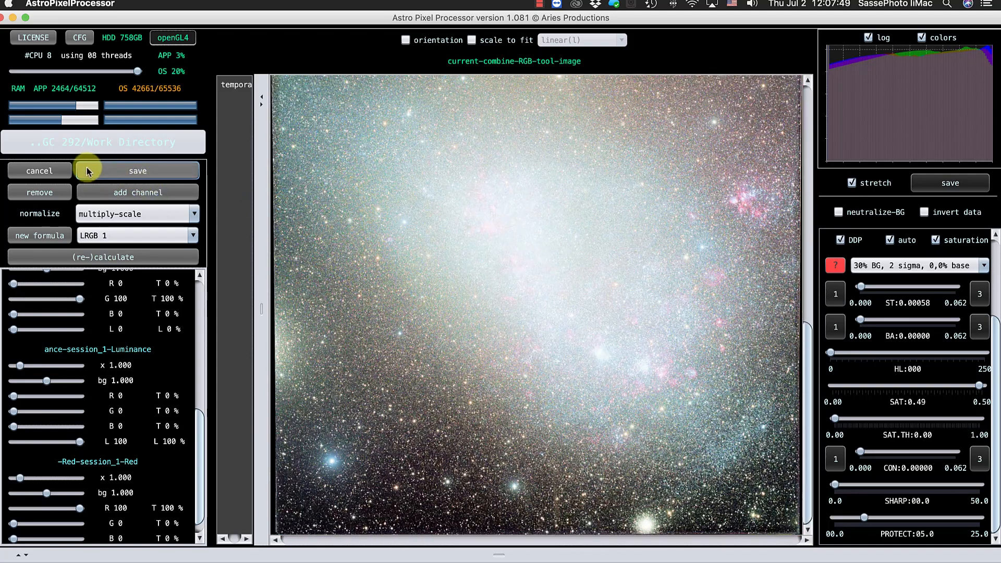
pyautogui.click(35, 172)
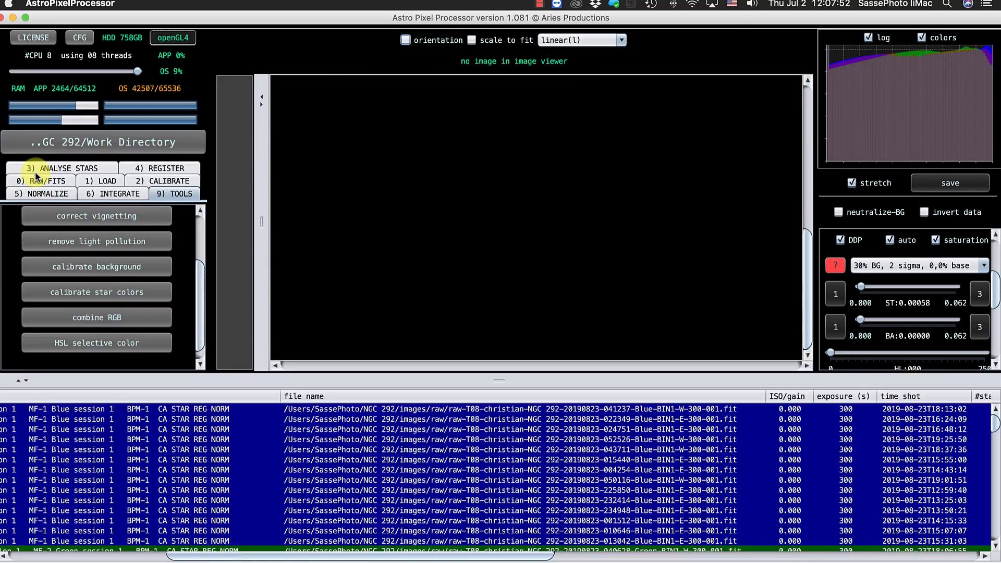
pyautogui.click(135, 242)
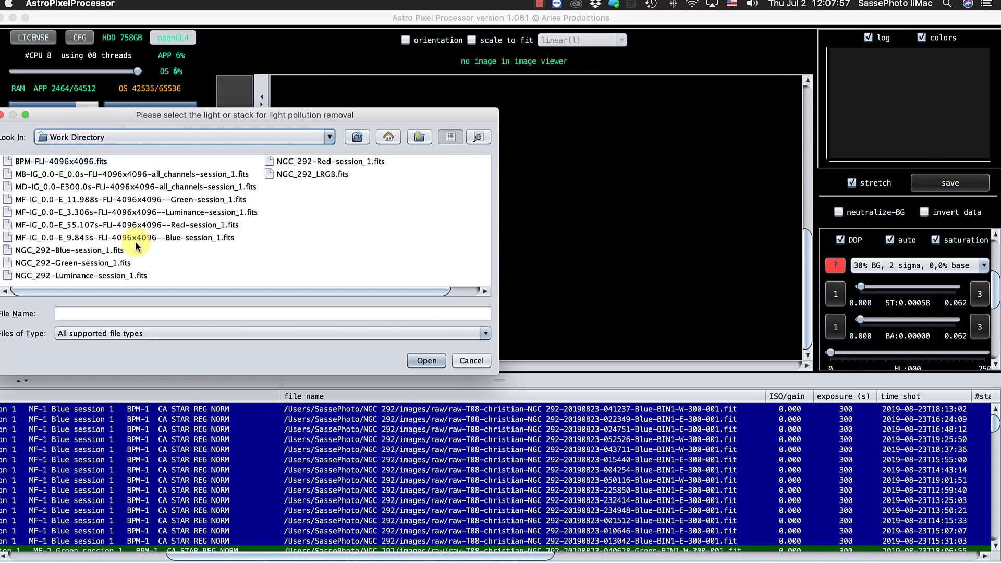
pyautogui.click(311, 175)
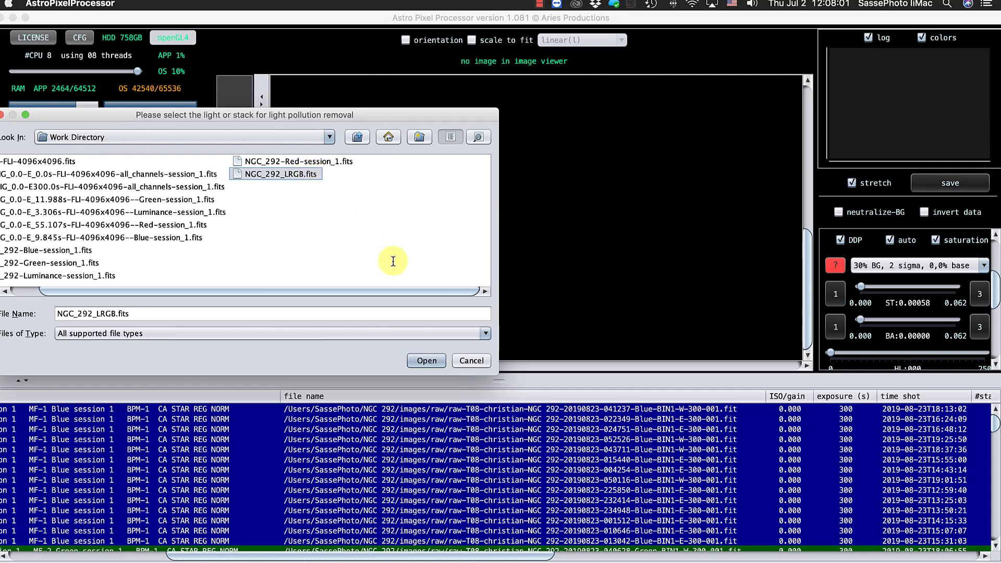
pyautogui.click(427, 361)
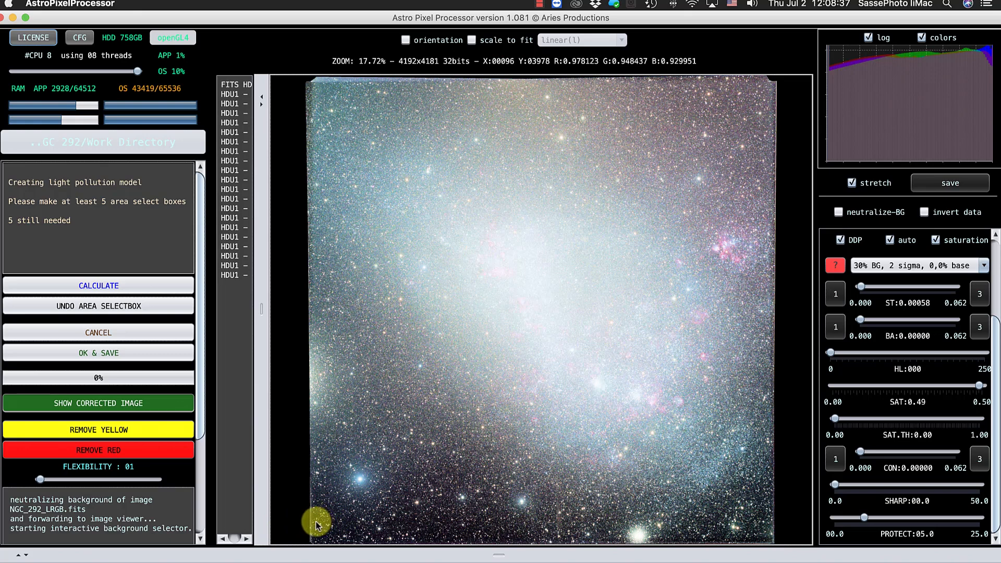
# Mark five background areas in the image's bottom-left and both top corners, bottom middle and left edge, and calculate the light pollution model.
pyautogui.moveTo(316, 522); pyautogui.dragTo(345, 541)
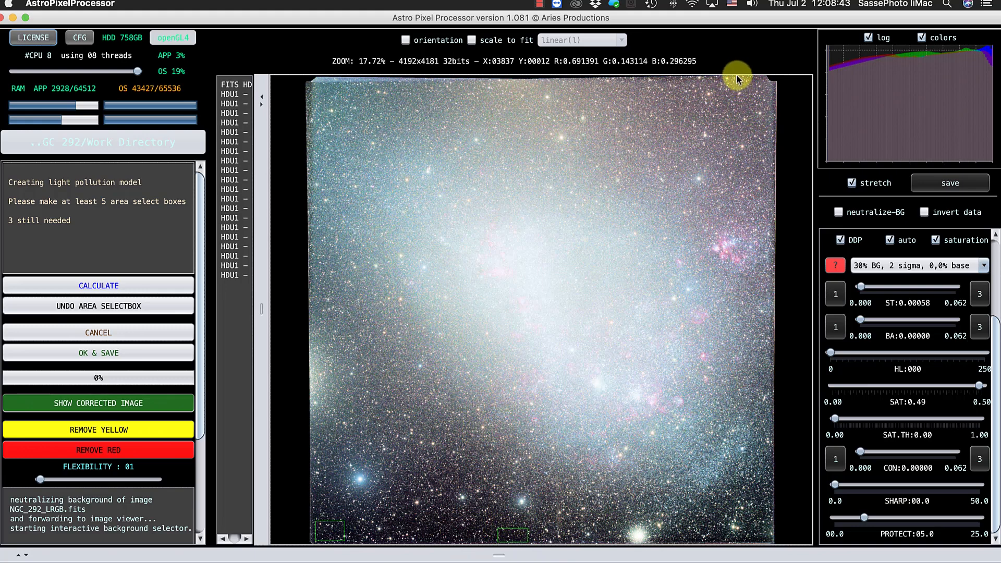
pyautogui.moveTo(737, 76); pyautogui.dragTo(768, 97)
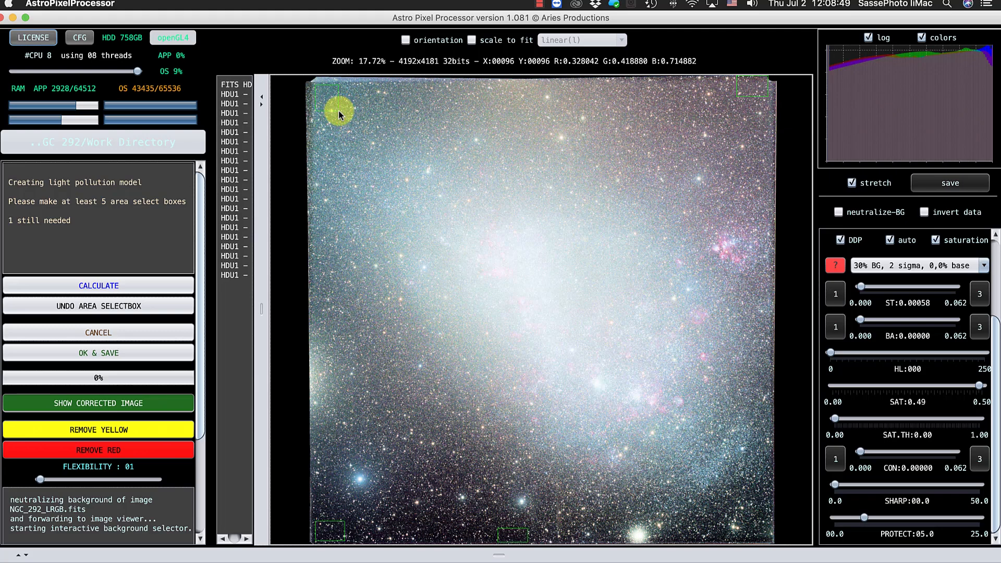
pyautogui.moveTo(339, 111); pyautogui.dragTo(339, 111)
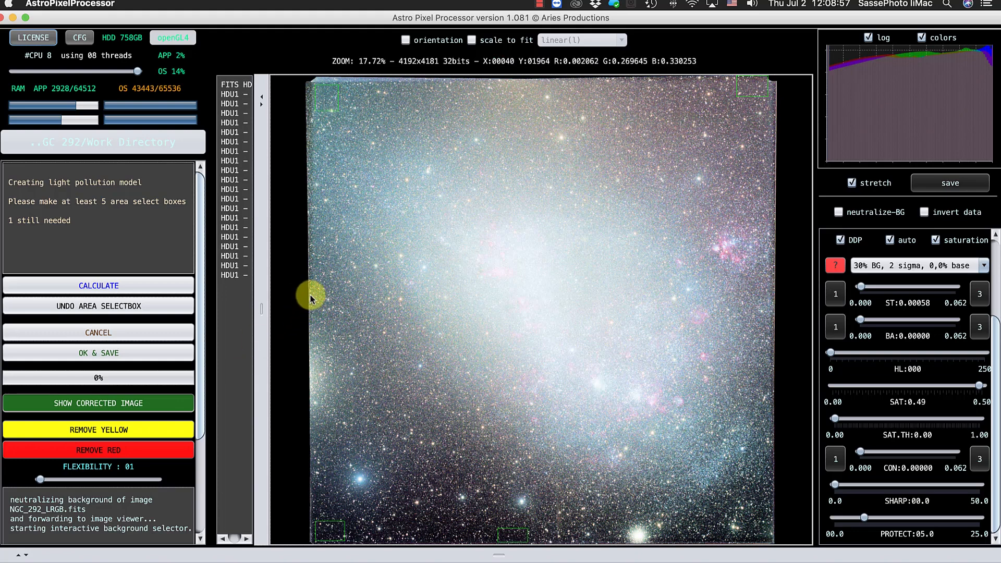
pyautogui.moveTo(327, 317); pyautogui.dragTo(327, 316)
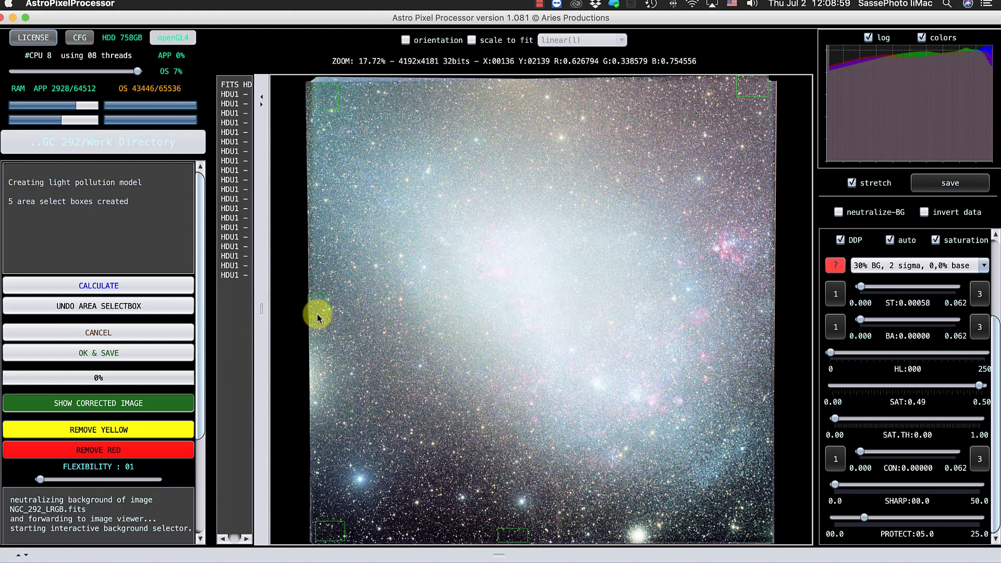
pyautogui.click(102, 285)
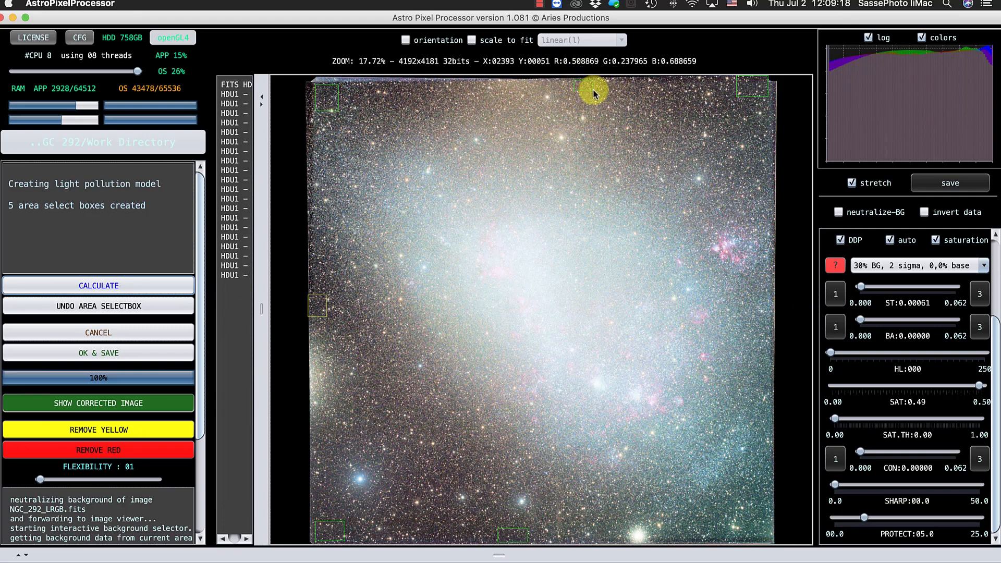
# Add five background areas, three along the image's top edge, one on its right edge and one in its bottom-right corner, and recalculate the model.
pyautogui.moveTo(593, 89); pyautogui.dragTo(595, 89)
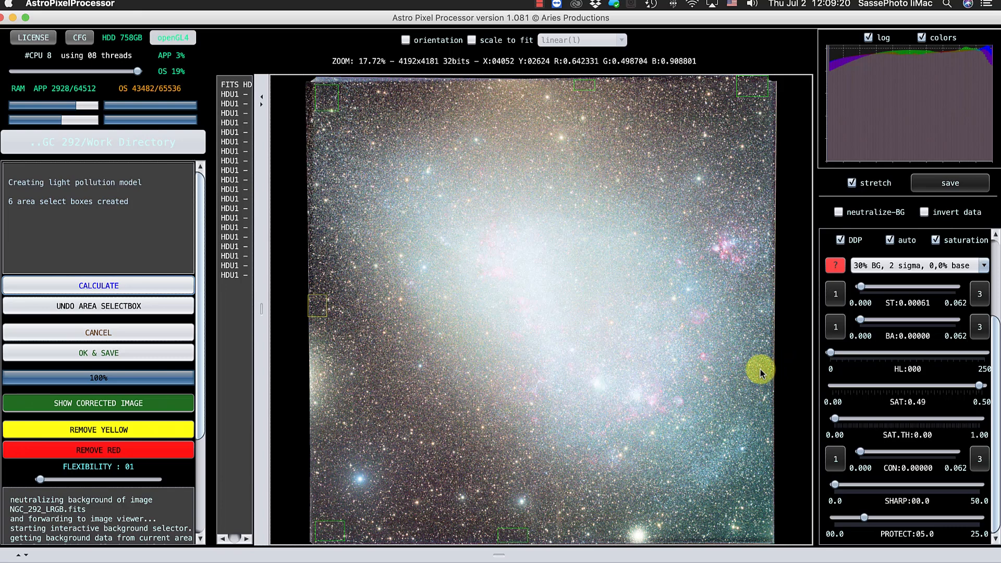
pyautogui.moveTo(758, 370); pyautogui.dragTo(769, 386)
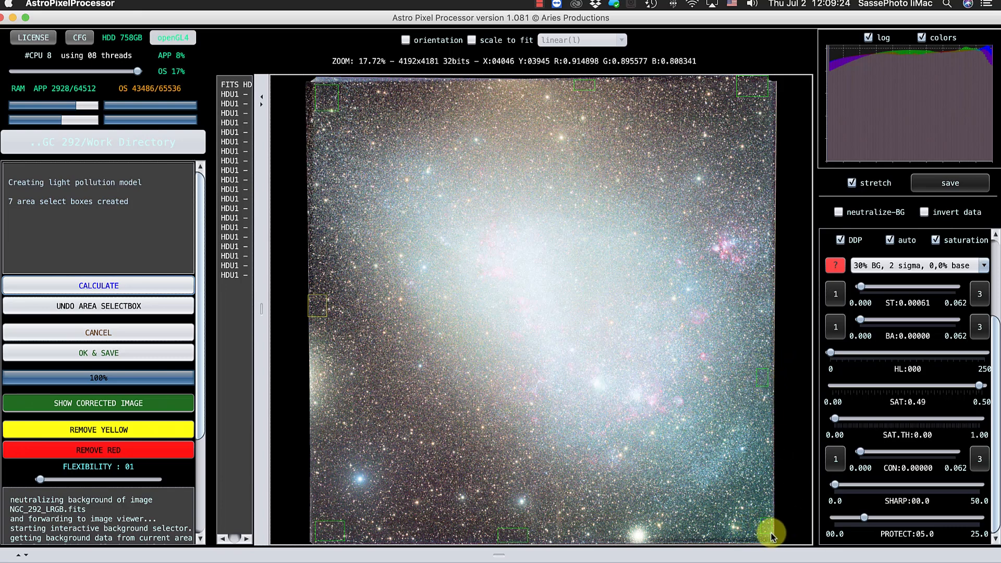
pyautogui.moveTo(772, 537); pyautogui.dragTo(771, 533)
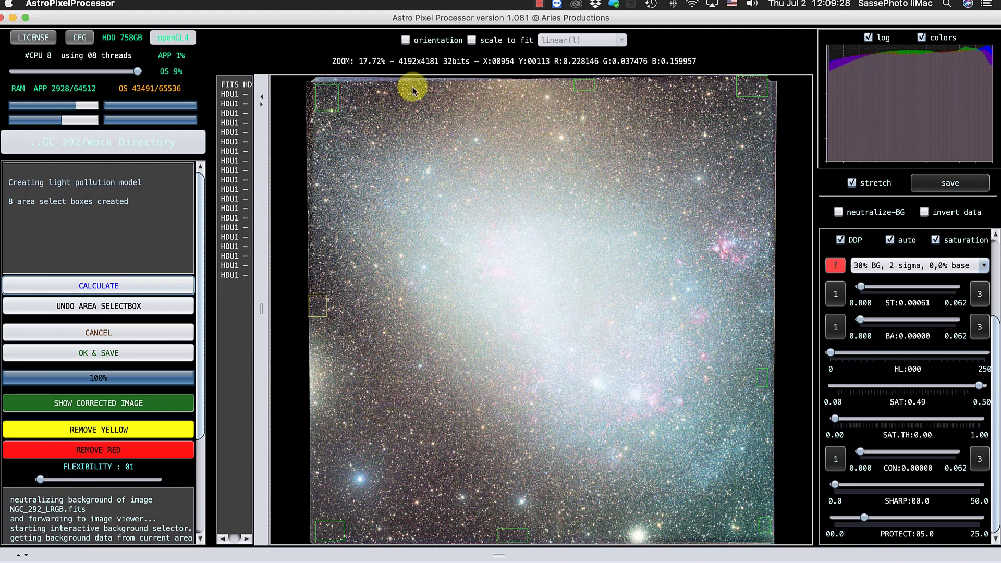
pyautogui.moveTo(443, 99); pyautogui.dragTo(443, 100)
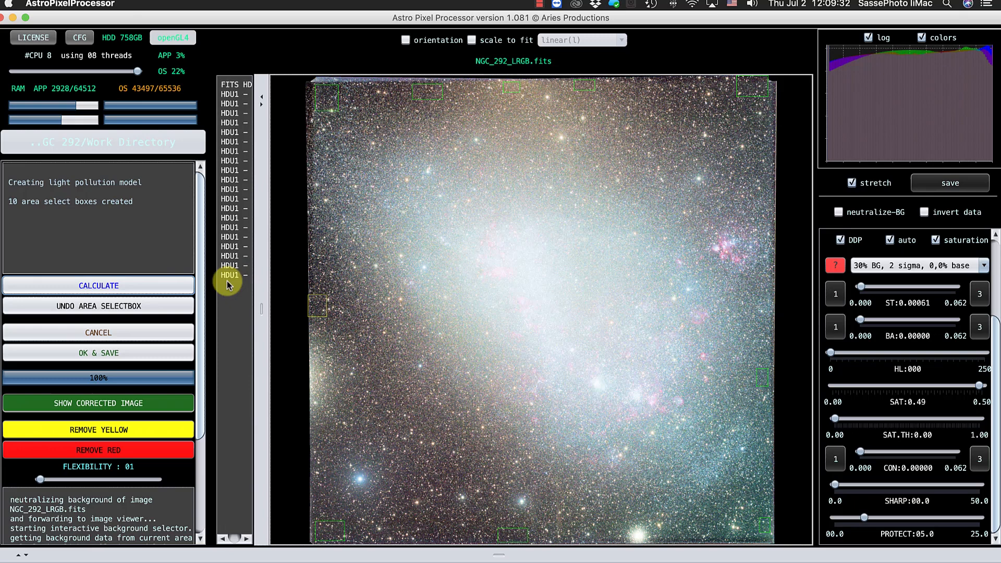
pyautogui.click(171, 285)
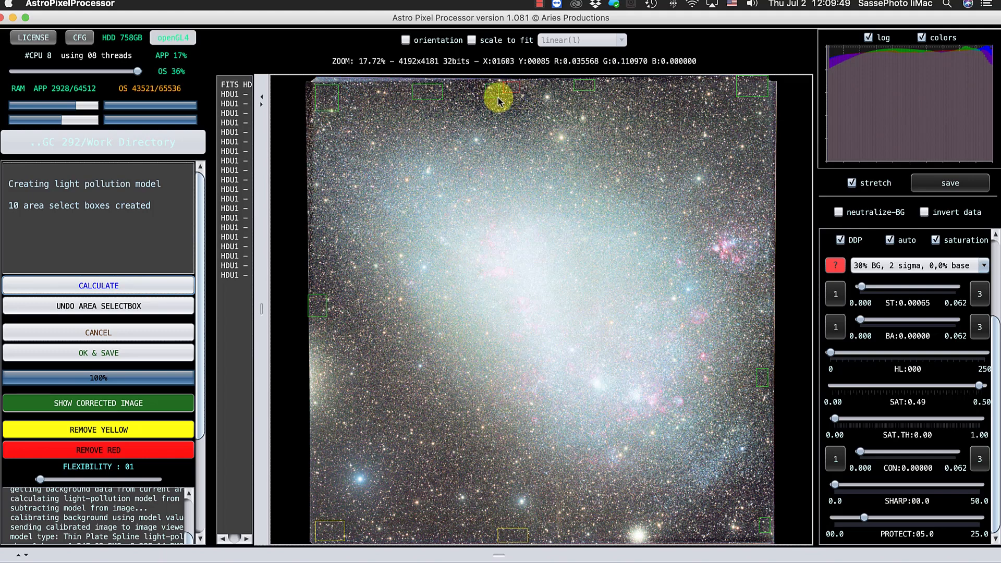
# Add six background areas around the image's top middle, upper right, lower right edge and bottom edge, and recalculate the light pollution model.
pyautogui.moveTo(498, 98)
pyautogui.mouseDown()
pyautogui.moveTo(526, 94)
pyautogui.moveTo(508, 99)
pyautogui.mouseUp()
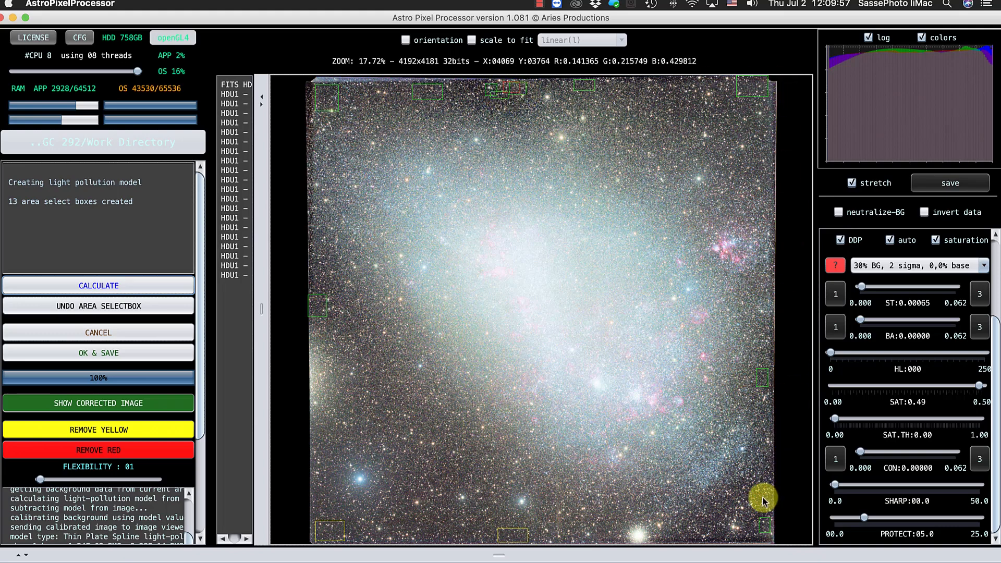
pyautogui.moveTo(773, 510); pyautogui.dragTo(773, 510)
pyautogui.moveTo(386, 532); pyautogui.dragTo(413, 544)
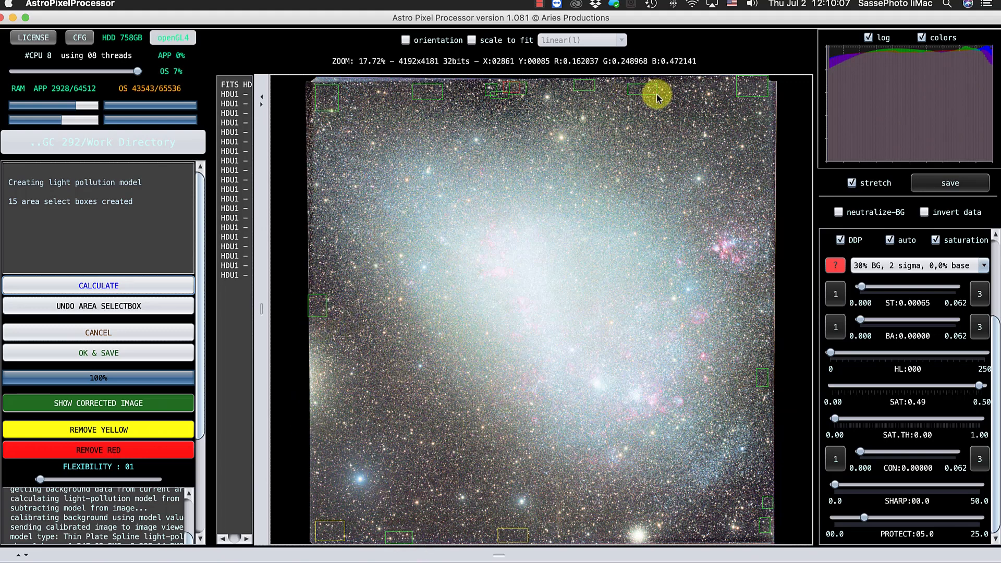
pyautogui.moveTo(656, 94); pyautogui.dragTo(656, 94)
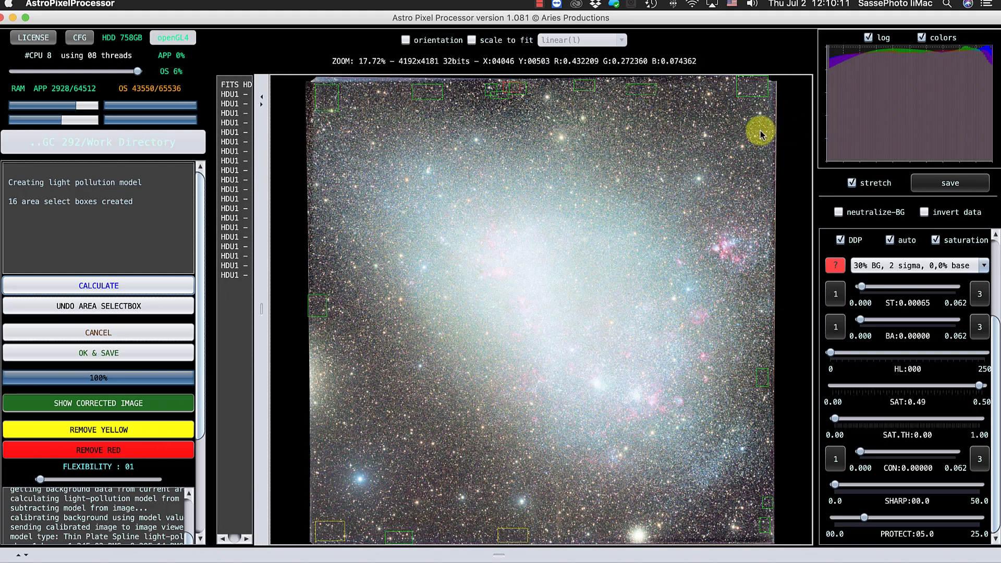
pyautogui.click(110, 290)
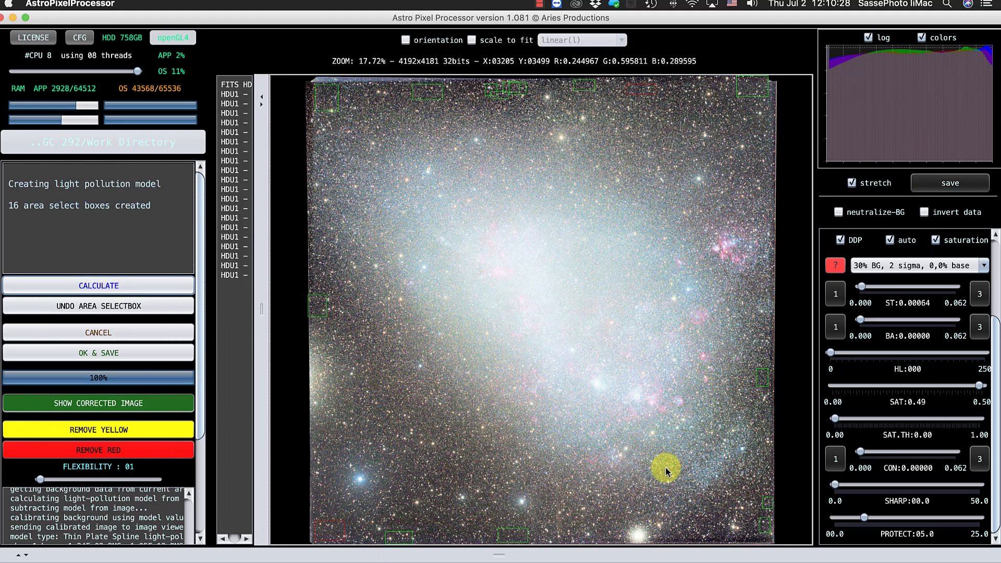
# Add seven background areas along the image's bottom, top and right edges and in the dark lower-left region, and recalculate the model.
pyautogui.moveTo(707, 536); pyautogui.dragTo(722, 541)
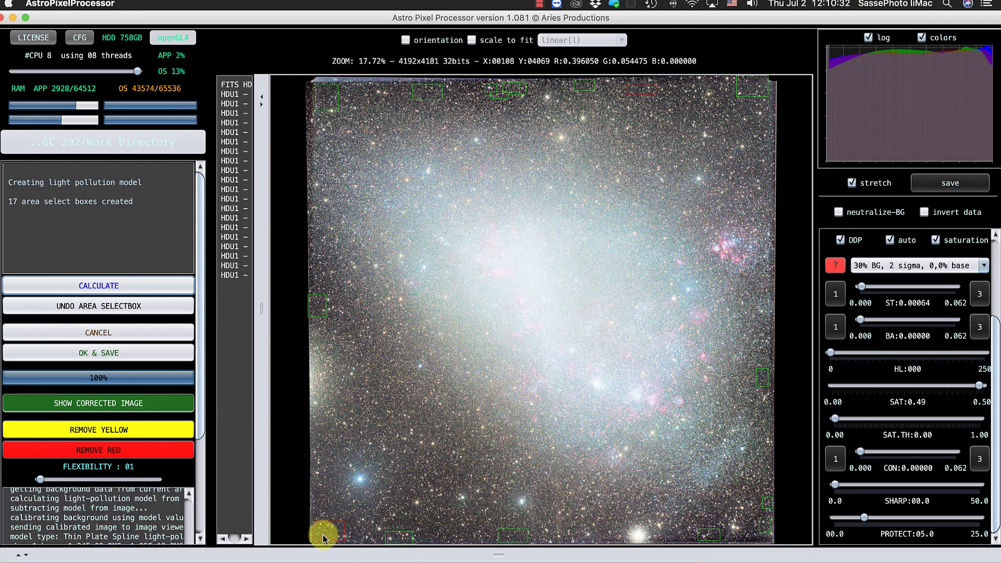
pyautogui.moveTo(317, 533); pyautogui.dragTo(361, 535)
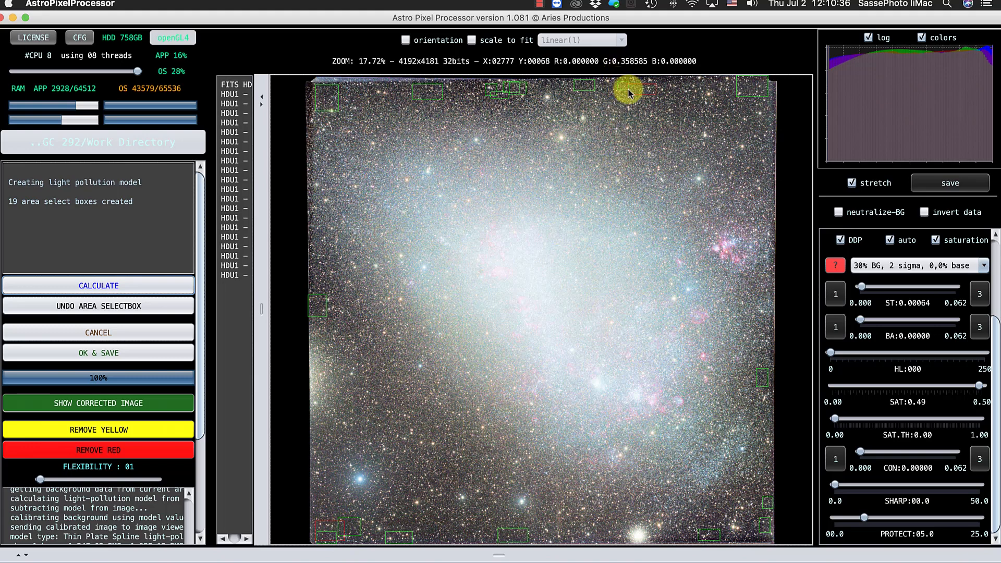
pyautogui.moveTo(628, 93); pyautogui.dragTo(695, 89)
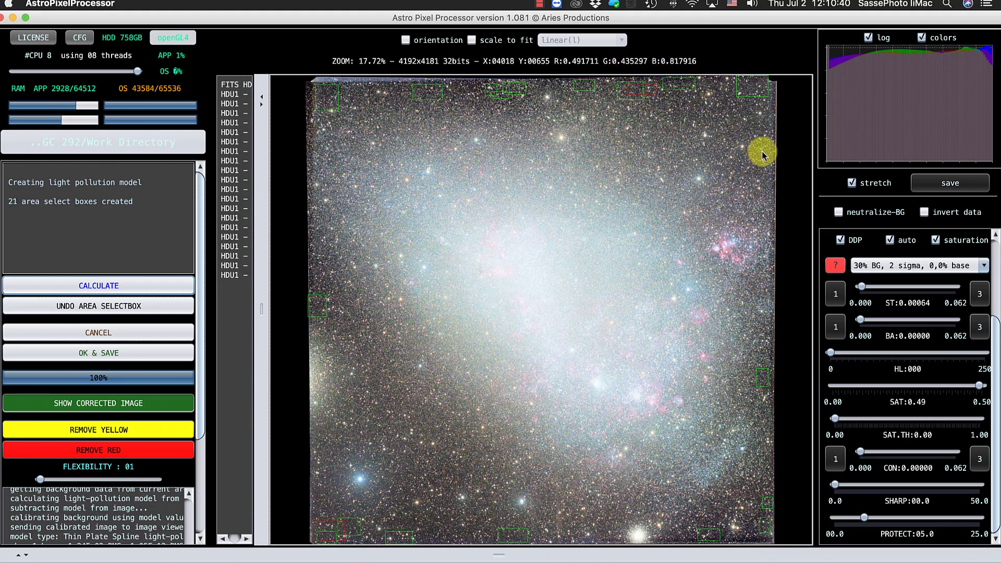
pyautogui.moveTo(771, 159); pyautogui.dragTo(773, 161)
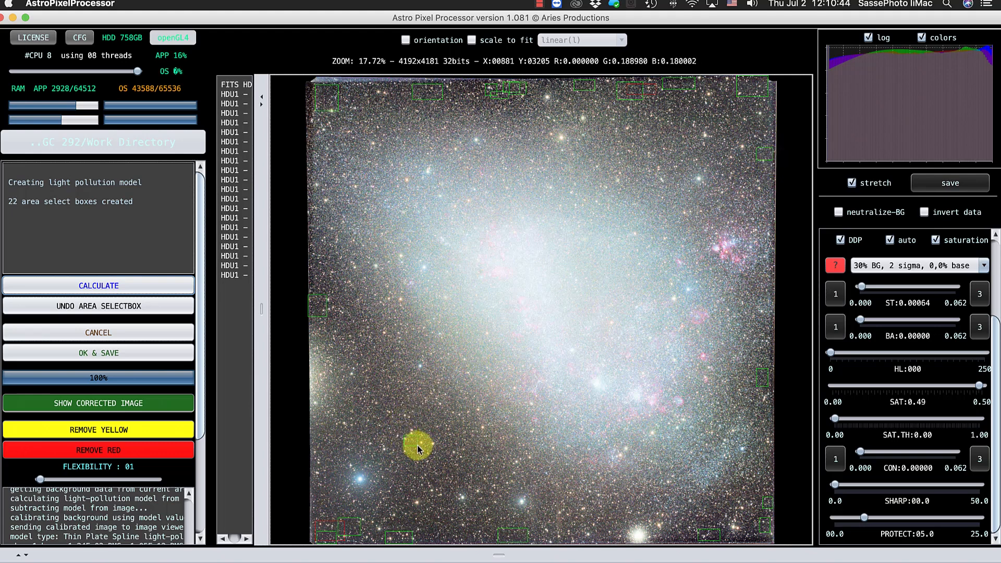
pyautogui.moveTo(427, 455); pyautogui.dragTo(427, 453)
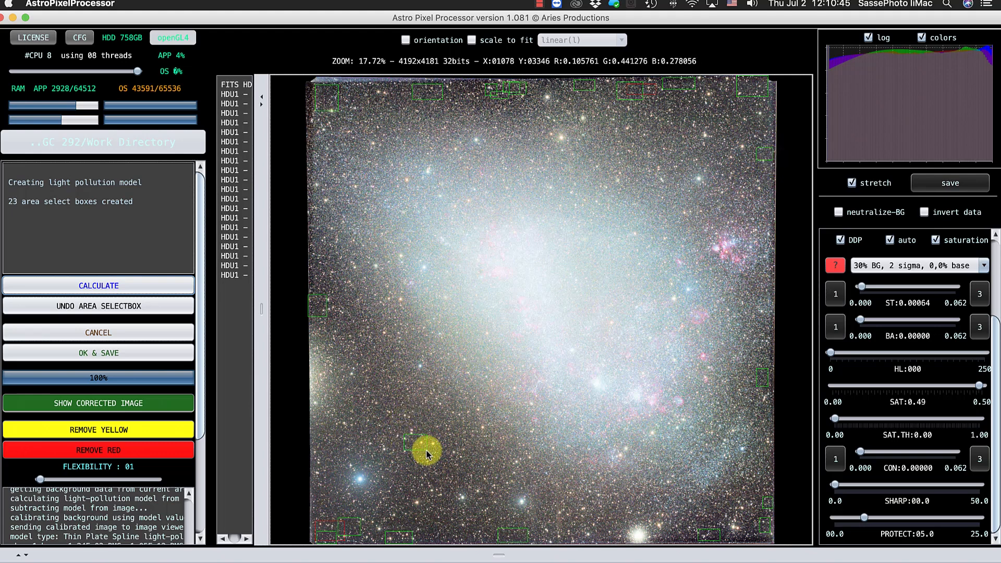
pyautogui.click(122, 286)
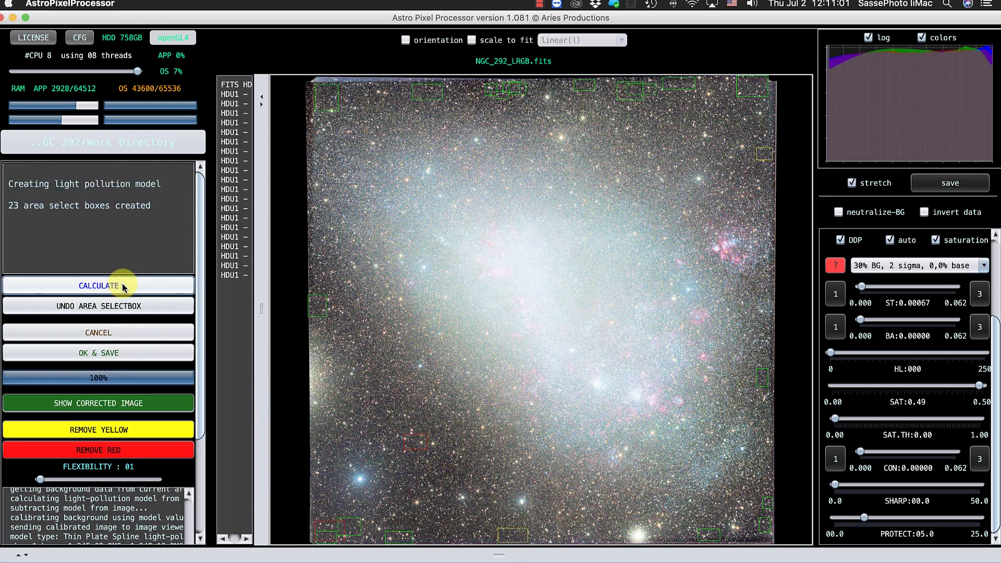
# Add four background areas in the image's dark lower-left region, recalculate the light pollution model, and compare the correction model with the corrected image.
pyautogui.moveTo(374, 416); pyautogui.dragTo(399, 433)
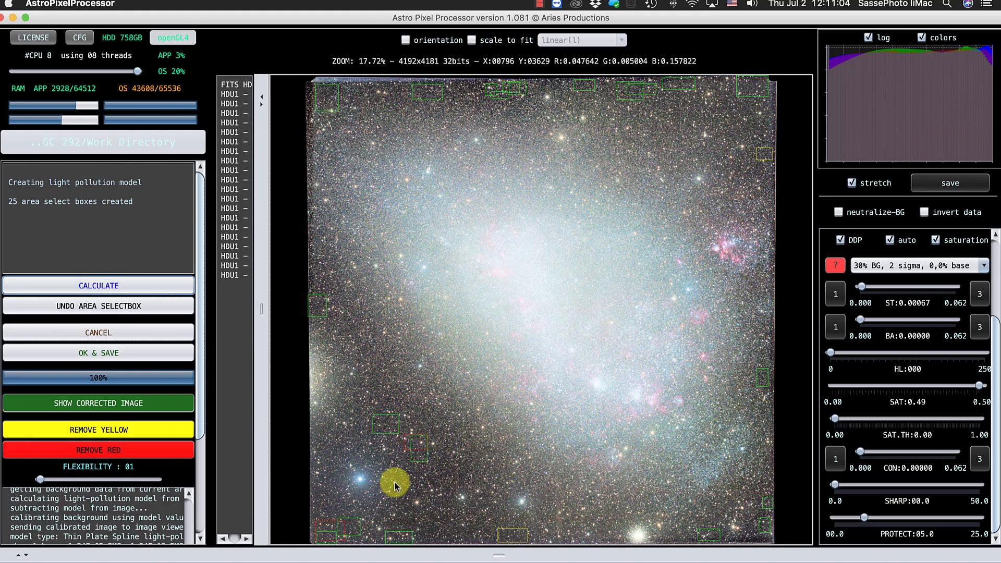
pyautogui.moveTo(424, 480); pyautogui.dragTo(425, 482)
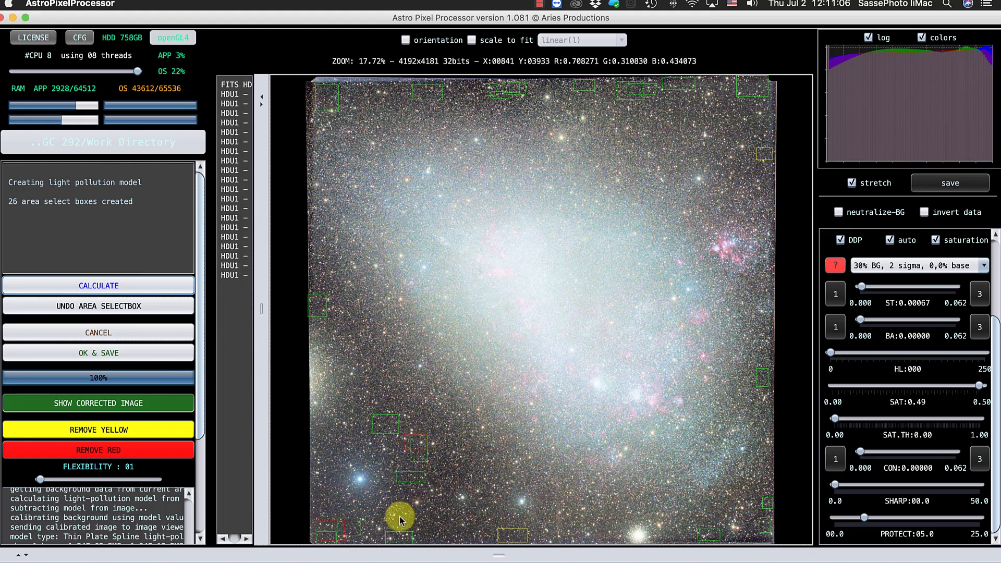
pyautogui.moveTo(436, 527); pyautogui.dragTo(436, 528)
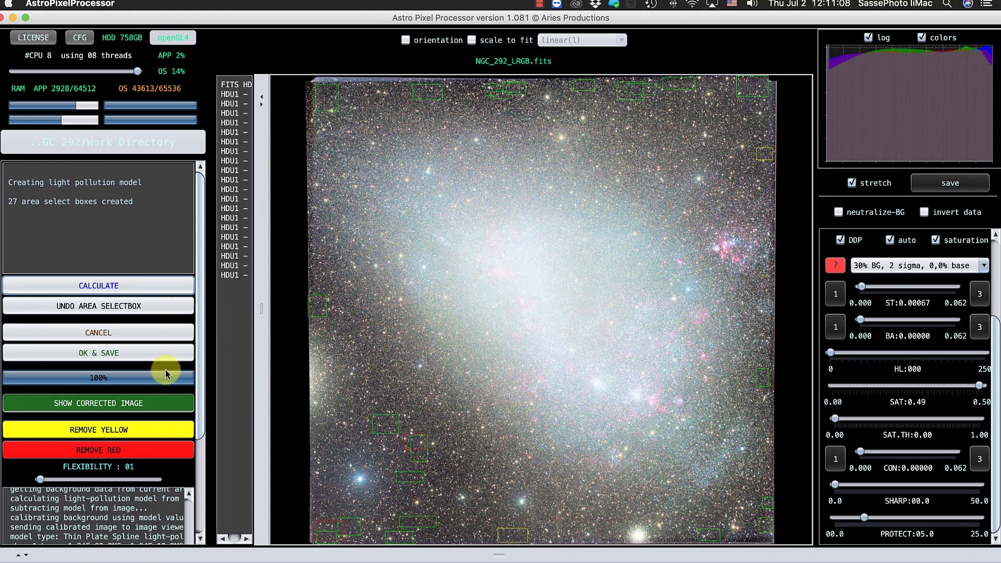
pyautogui.click(146, 286)
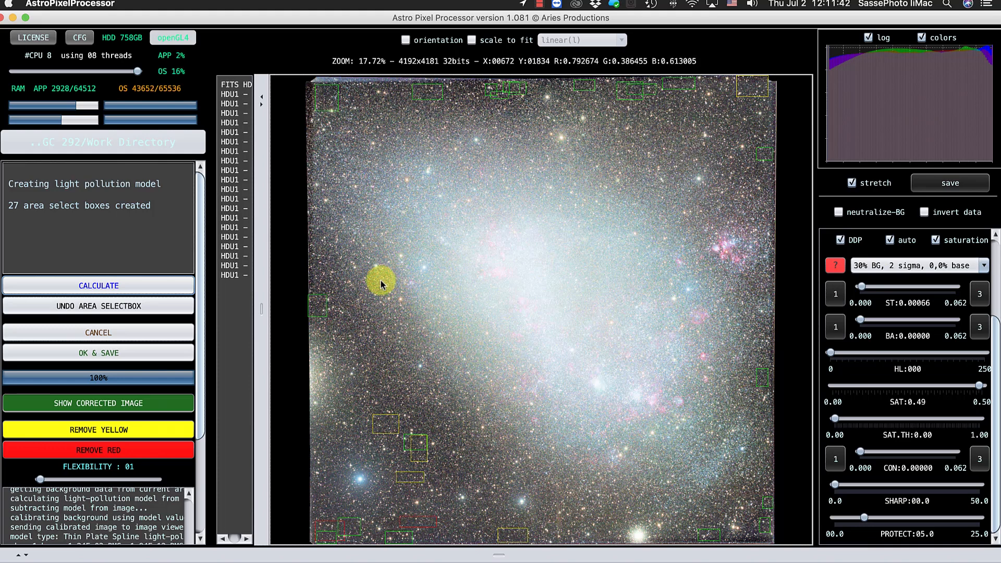
pyautogui.click(78, 408)
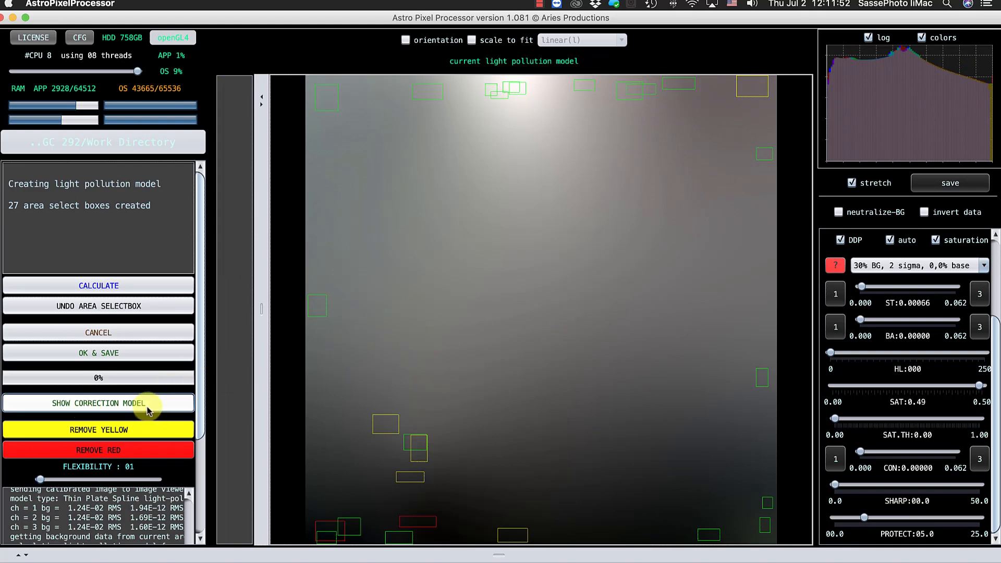
pyautogui.click(147, 410)
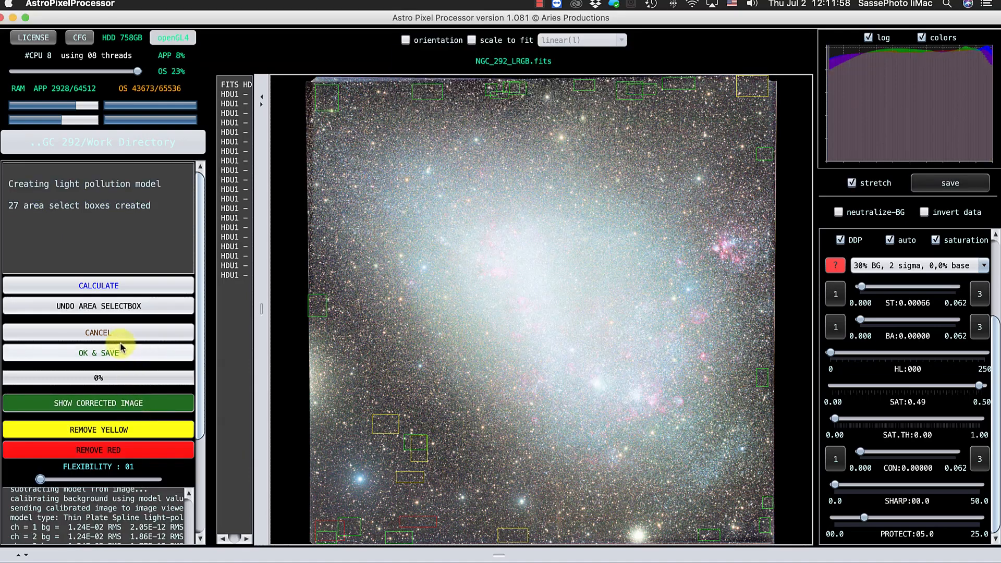
# Accept the light pollution correction and save the corrected image as NGC_292_LRGB-lpc-cbg in FITS format.
pyautogui.click(119, 355)
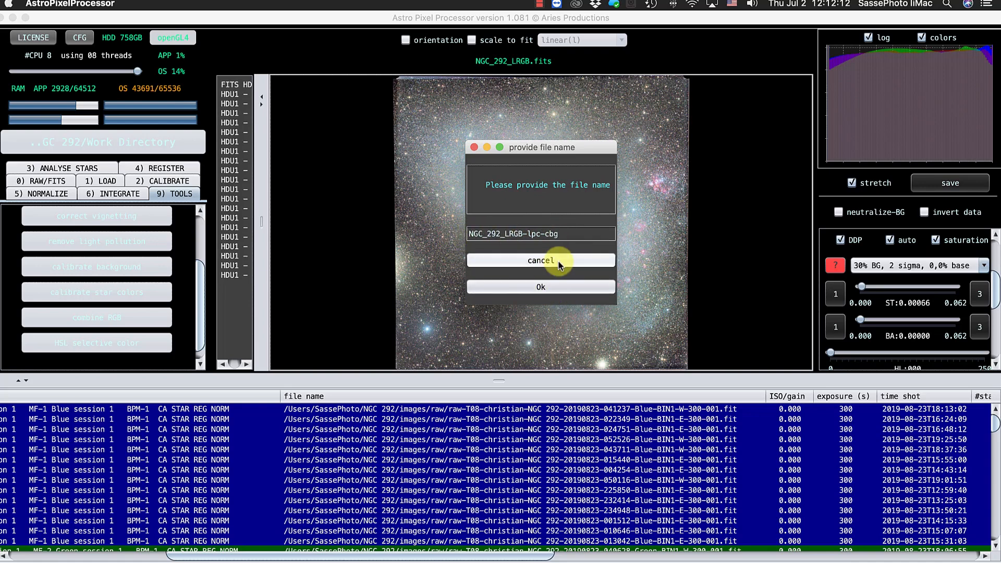
pyautogui.click(556, 291)
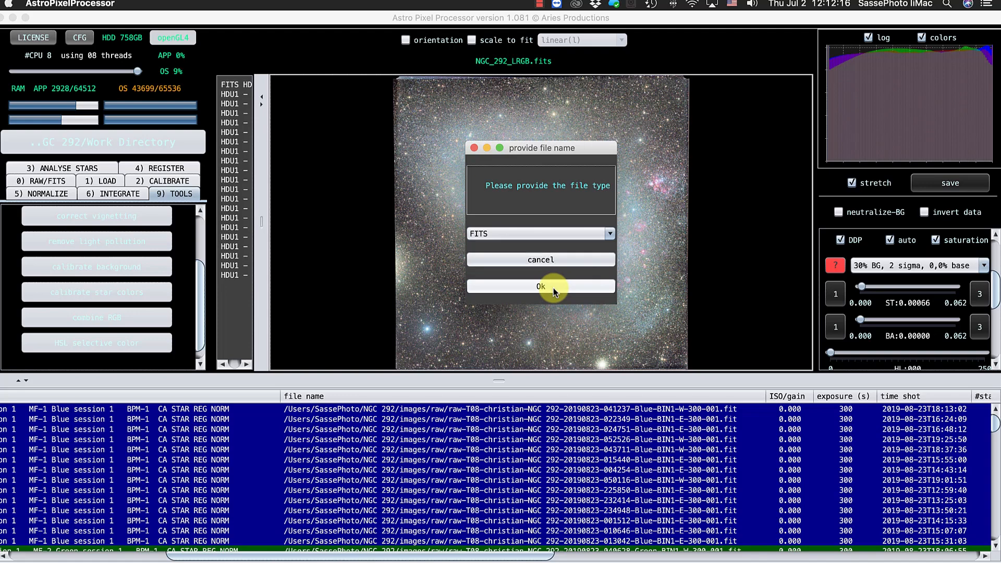
pyautogui.click(553, 288)
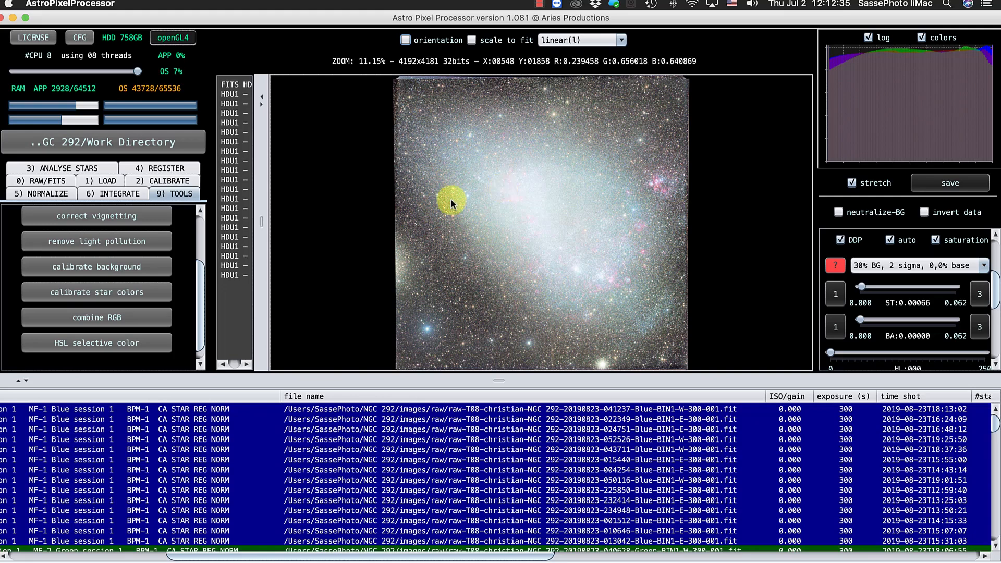
# Calibrate the current image's star colors using two large sample areas, one in its bottom-left corner and one in its top-right corner.
pyautogui.click(97, 292)
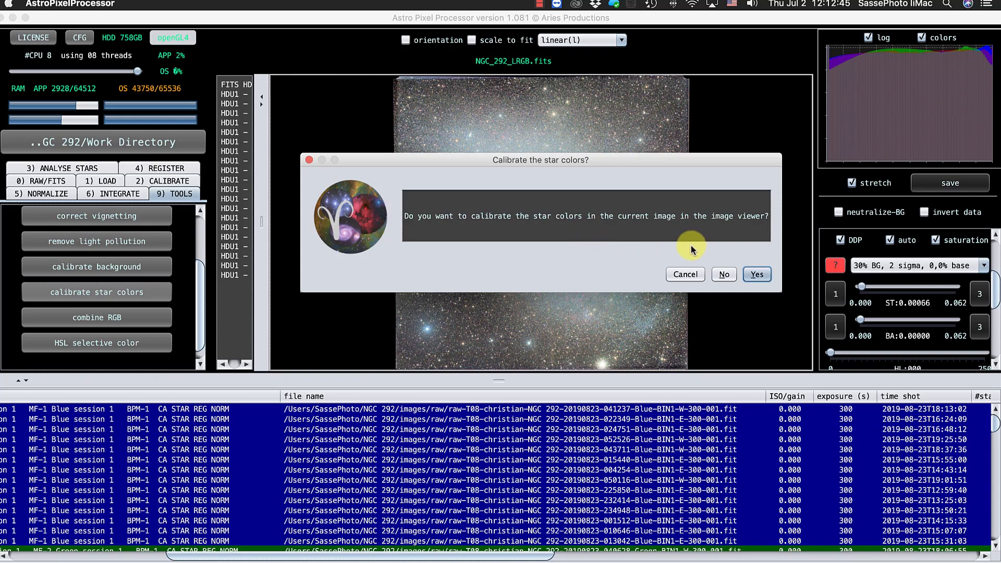
pyautogui.click(755, 275)
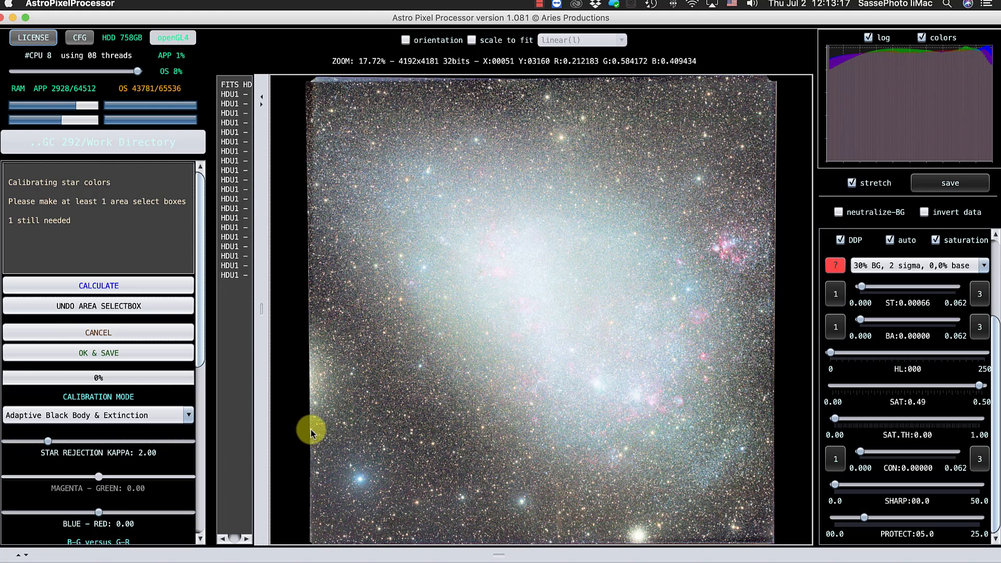
pyautogui.moveTo(310, 430); pyautogui.dragTo(437, 549)
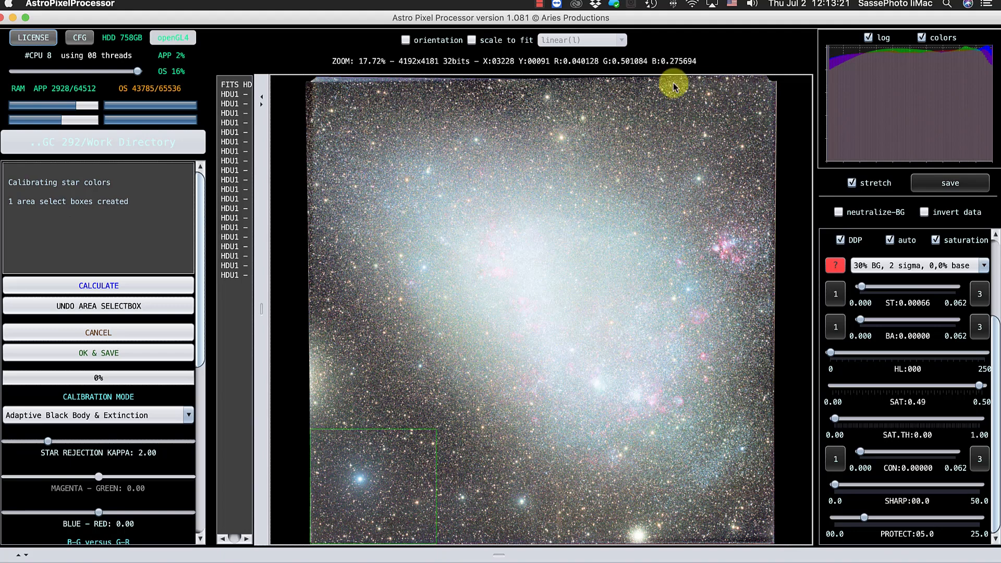
pyautogui.moveTo(618, 76); pyautogui.dragTo(773, 141)
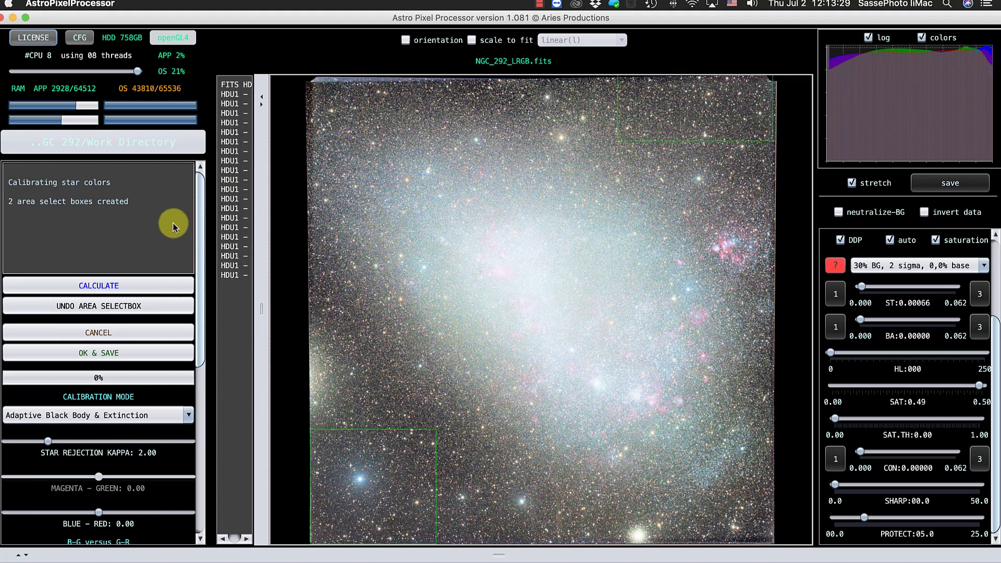
pyautogui.click(114, 287)
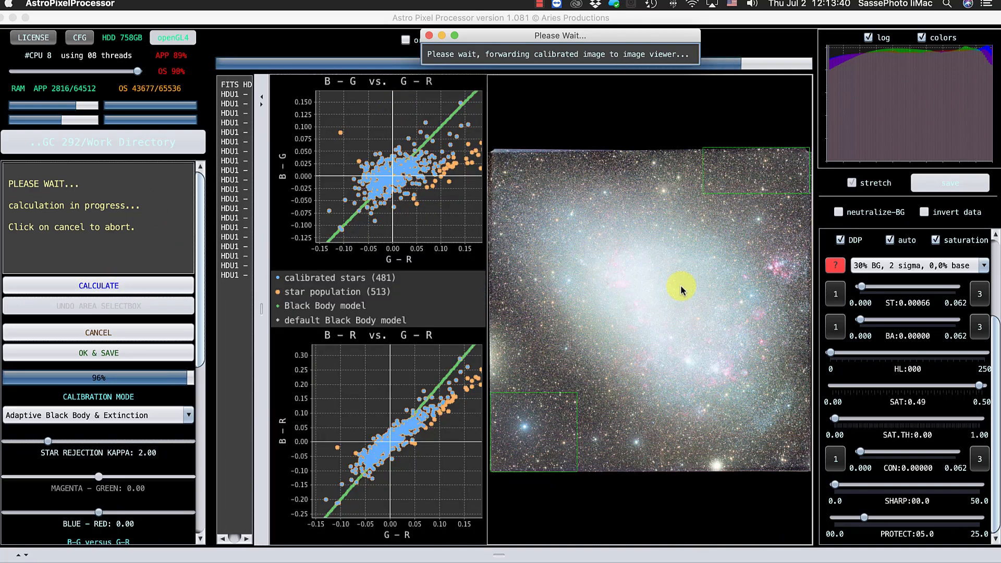
# Set the preview's automatic stretch preset to 15% BG, 3 sigma, 0,0% base.
pyautogui.click(985, 267)
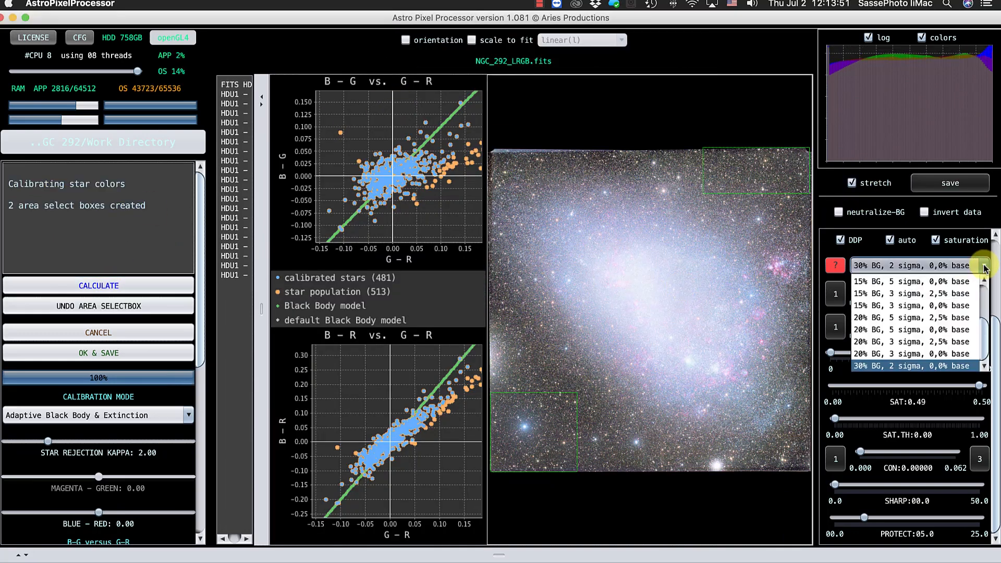
pyautogui.click(947, 306)
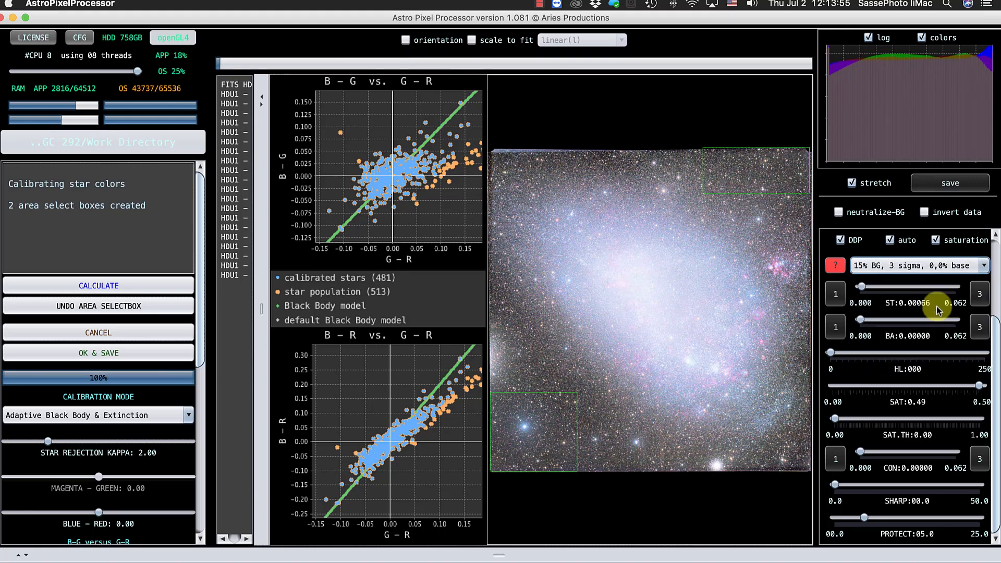
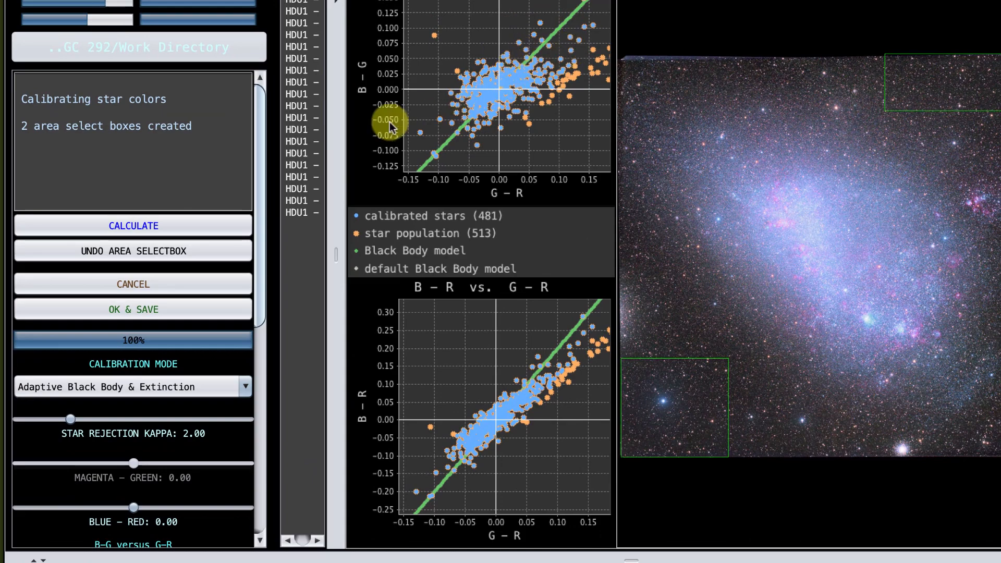
# Set the star color calibration's Blue - Red balance to 0.05 and recalculate the calibration.
pyautogui.moveTo(258, 174); pyautogui.dragTo(259, 284)
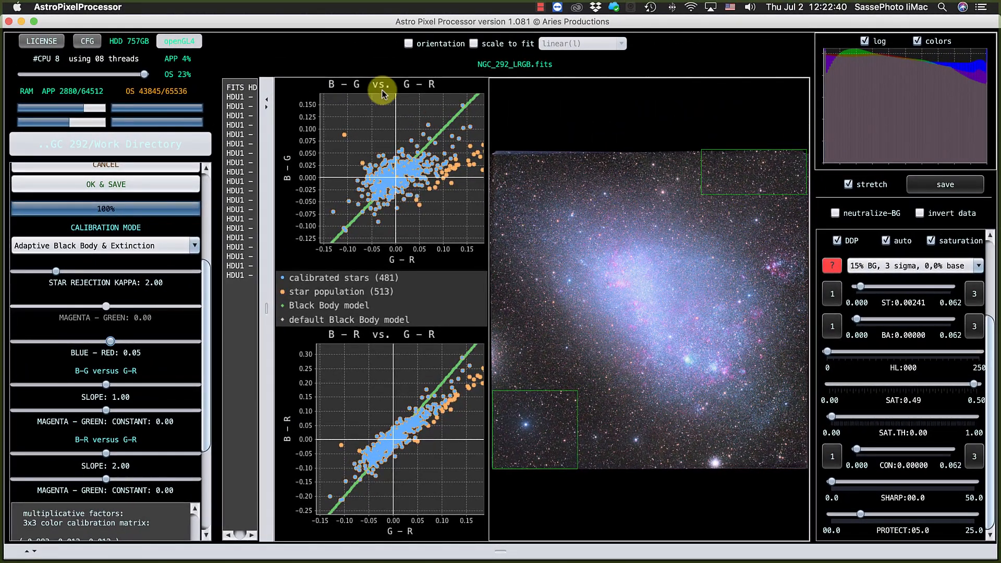
pyautogui.scroll(3, 151, 191)
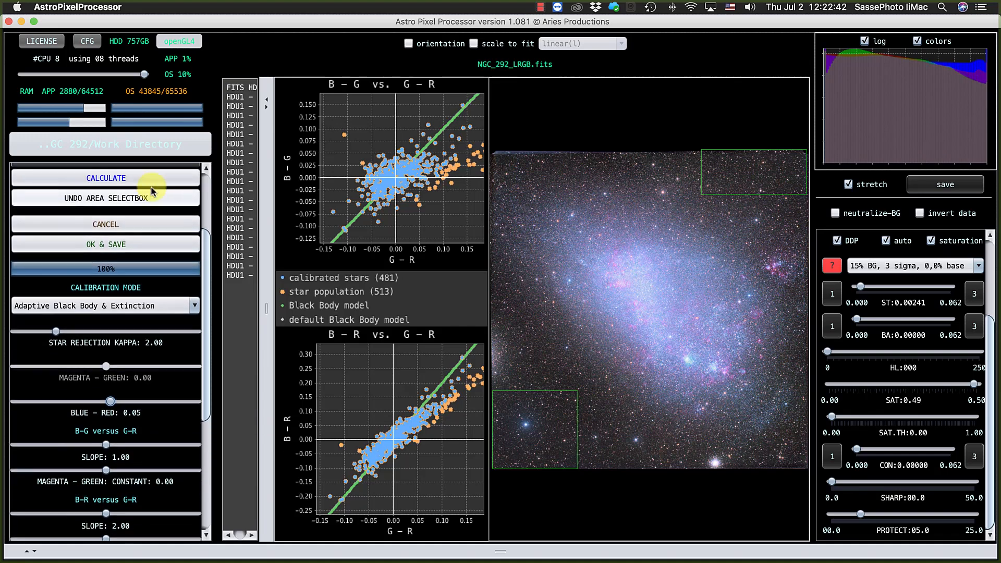
pyautogui.click(104, 186)
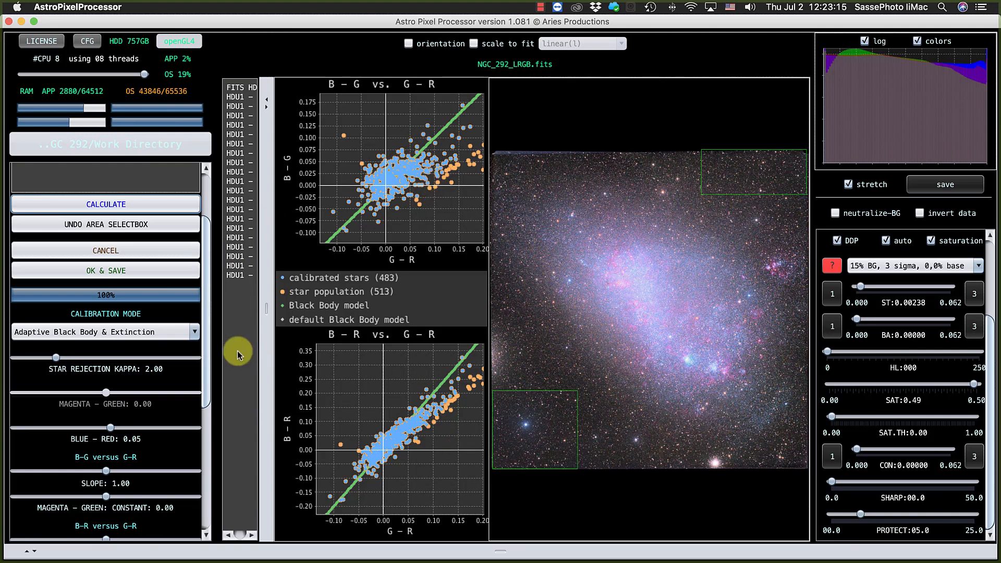
# Set the B-G versus G-R slope to 0.65 and the B-R versus G-R slope to 1.65, and recalculate the star colors.
pyautogui.moveTo(209, 327); pyautogui.dragTo(206, 394)
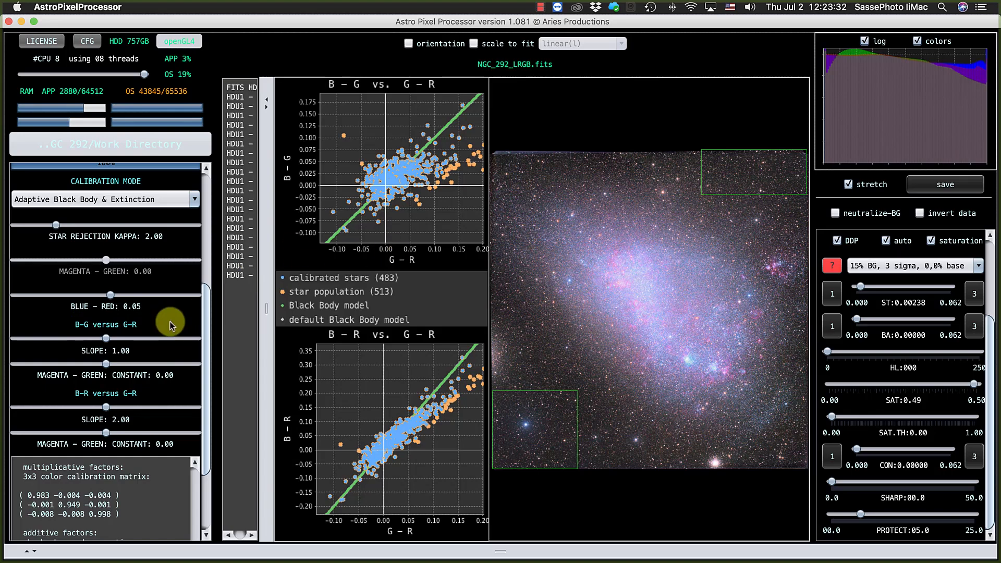
pyautogui.moveTo(105, 339); pyautogui.dragTo(74, 339)
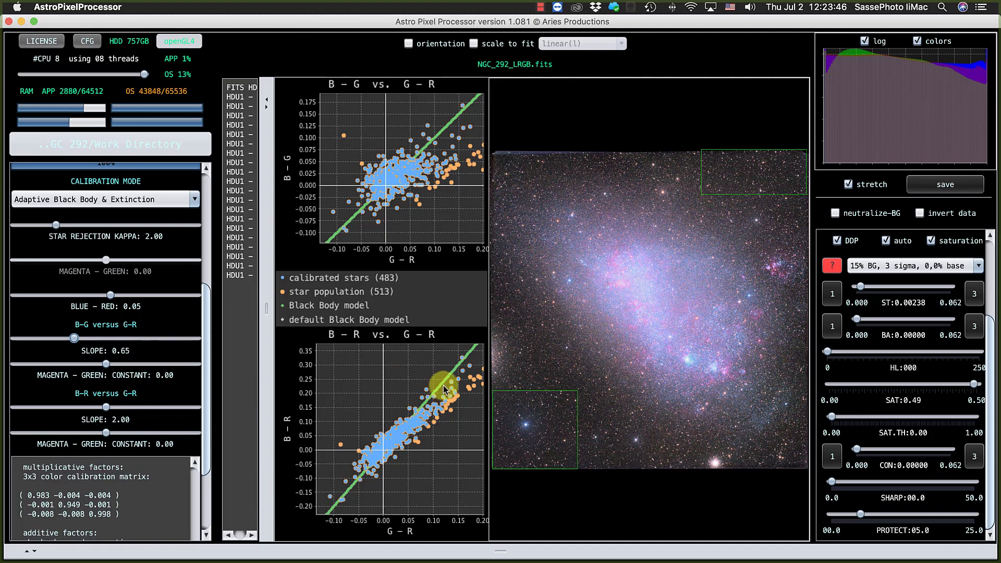
pyautogui.scroll(-3, 137, 358)
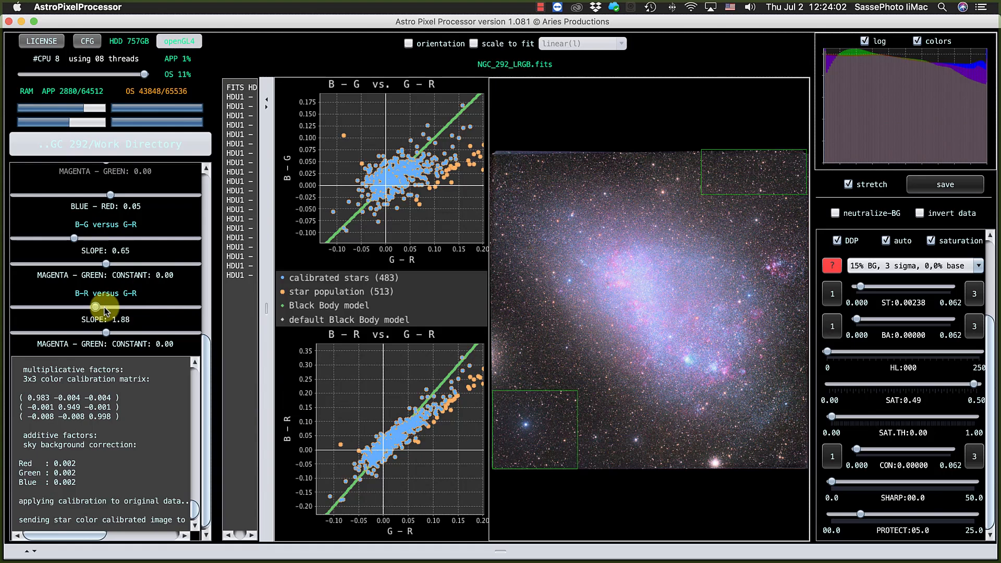
pyautogui.scroll(10, 104, 310)
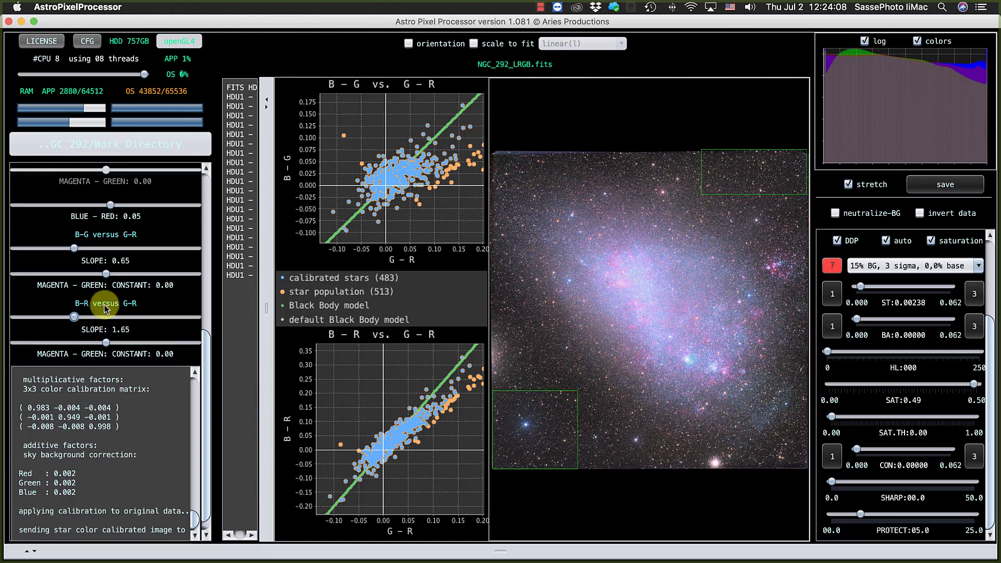
pyautogui.click(104, 286)
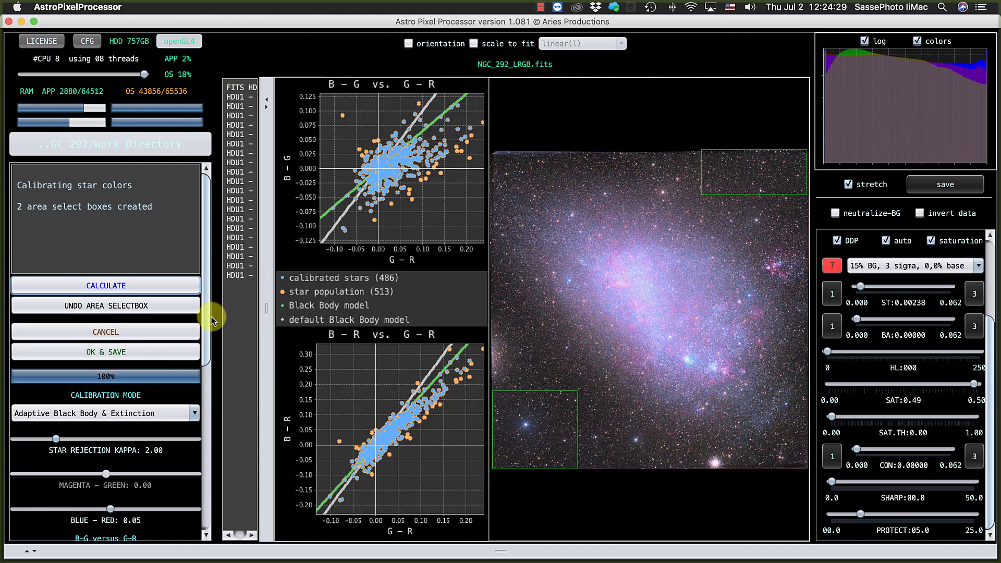
# Accept the star color calibration and save the calibrated image as NGC_292_LRGB-csc.
pyautogui.scroll(-2, 204, 334)
pyautogui.moveTo(203, 335); pyautogui.dragTo(203, 417)
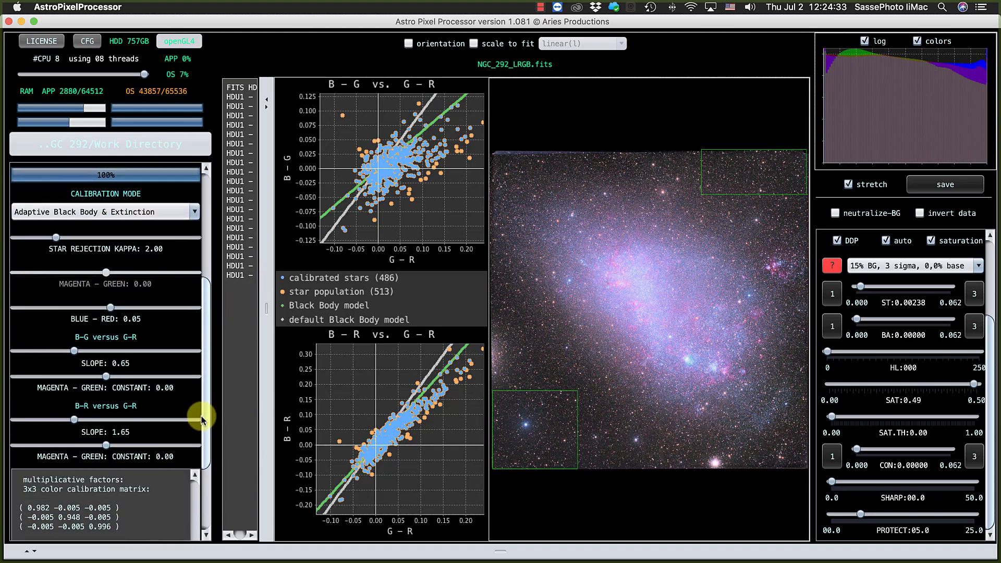
pyautogui.moveTo(201, 420); pyautogui.dragTo(209, 281)
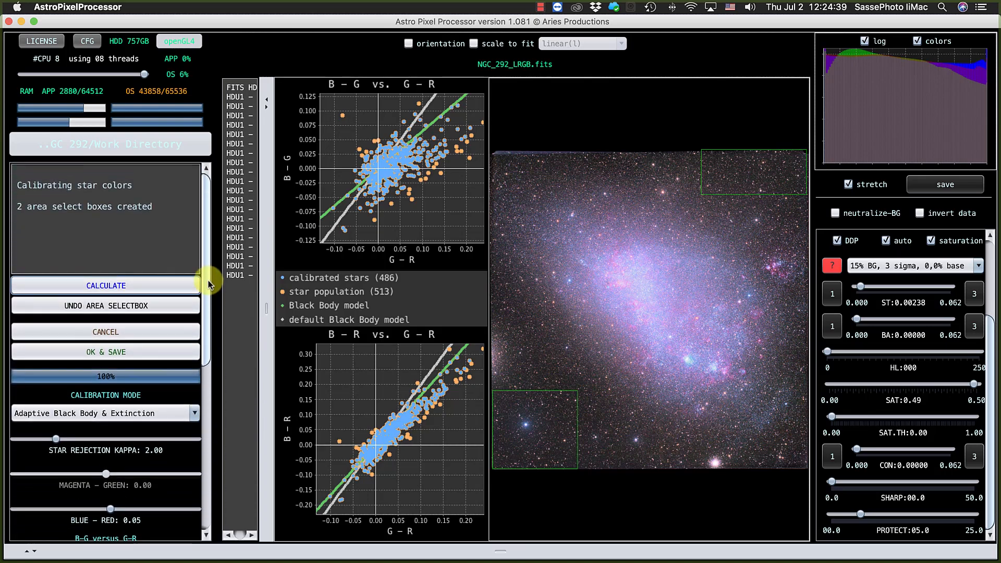
pyautogui.click(133, 351)
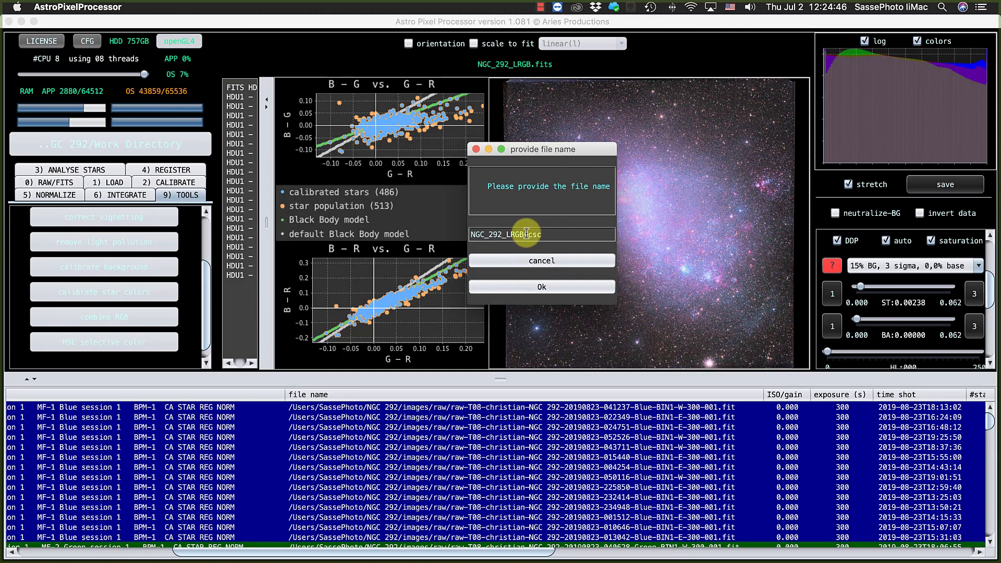
pyautogui.click(535, 292)
pyautogui.click(535, 287)
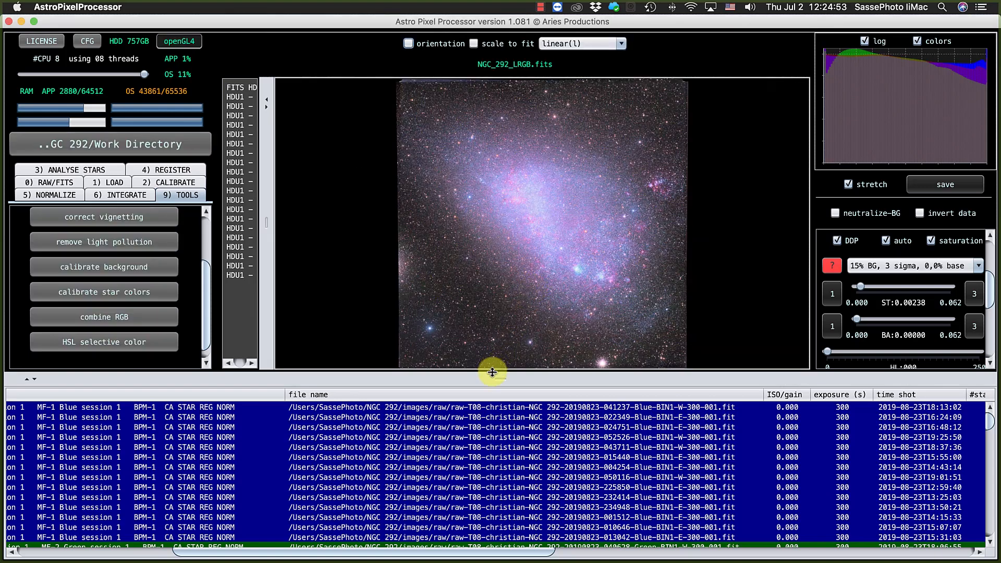
# Enlarge the image viewer and set the preview's saturation to 0.31 with a saturation threshold of 0.14.
pyautogui.moveTo(492, 372); pyautogui.dragTo(487, 455)
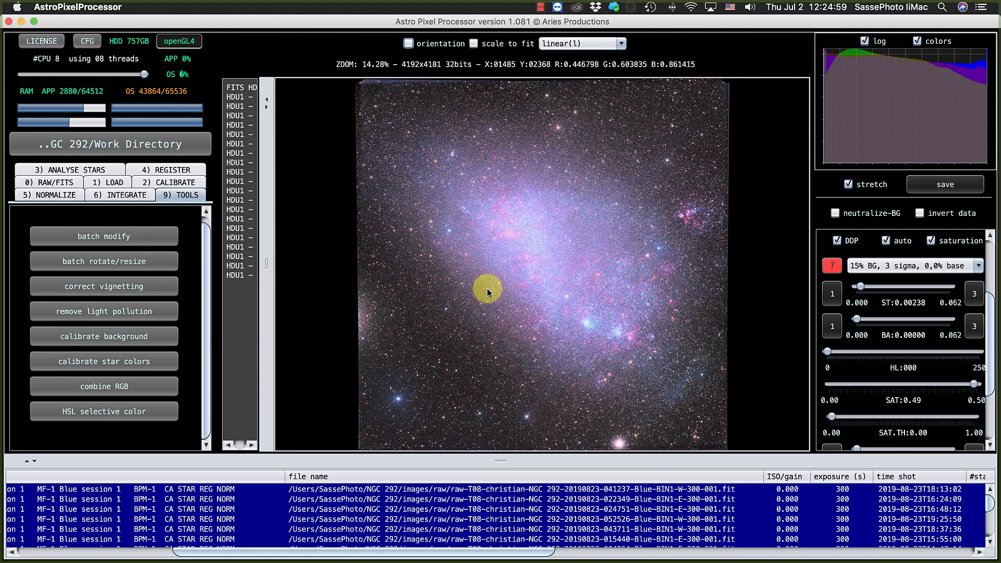
pyautogui.scroll(-3, 977, 335)
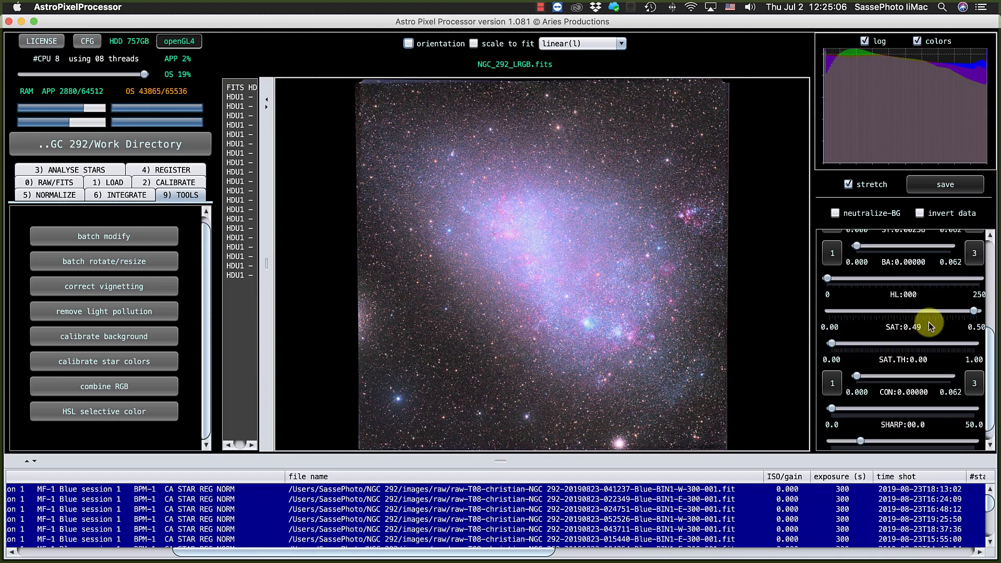
pyautogui.moveTo(975, 312); pyautogui.dragTo(923, 313)
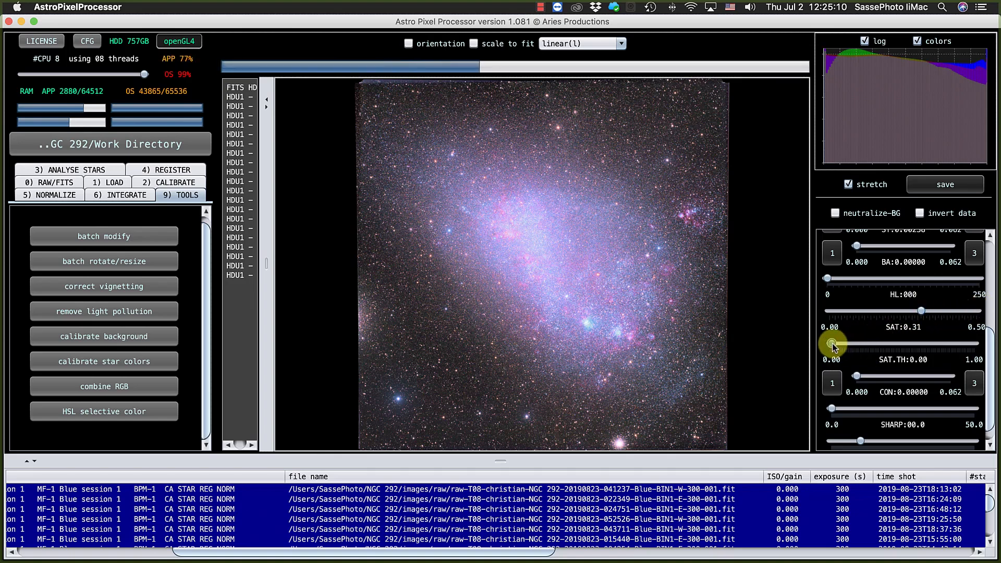
pyautogui.moveTo(833, 346); pyautogui.dragTo(854, 348)
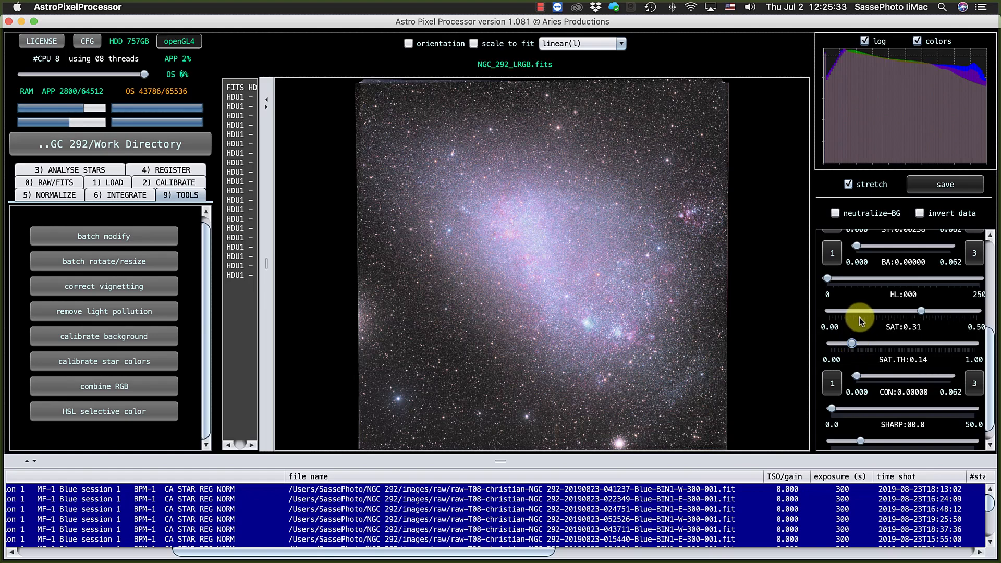
# Set the preview's automatic stretch preset to 15% BG, 3 sigma, 2,5% base.
pyautogui.moveTo(989, 351); pyautogui.dragTo(990, 272)
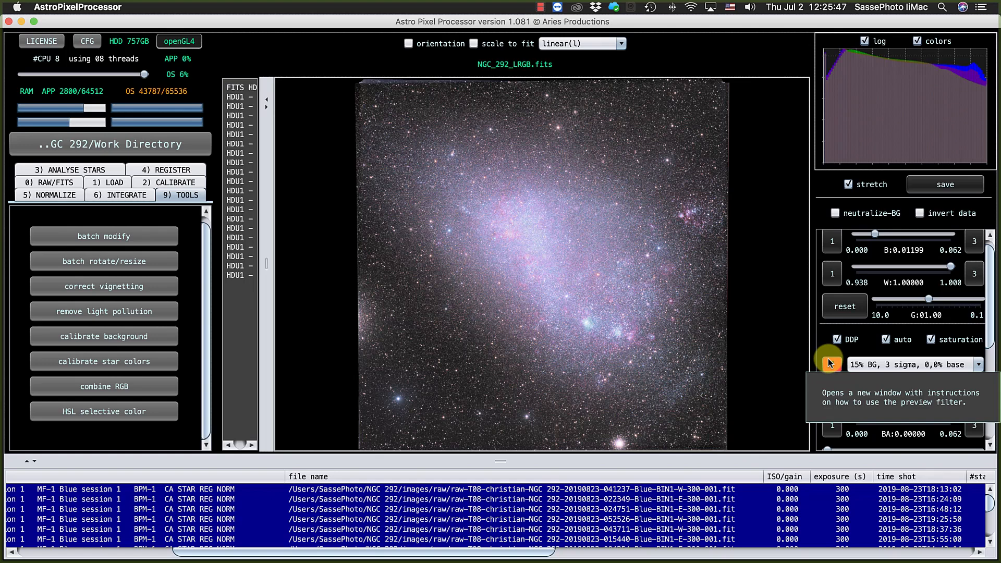
pyautogui.scroll(-3, 984, 292)
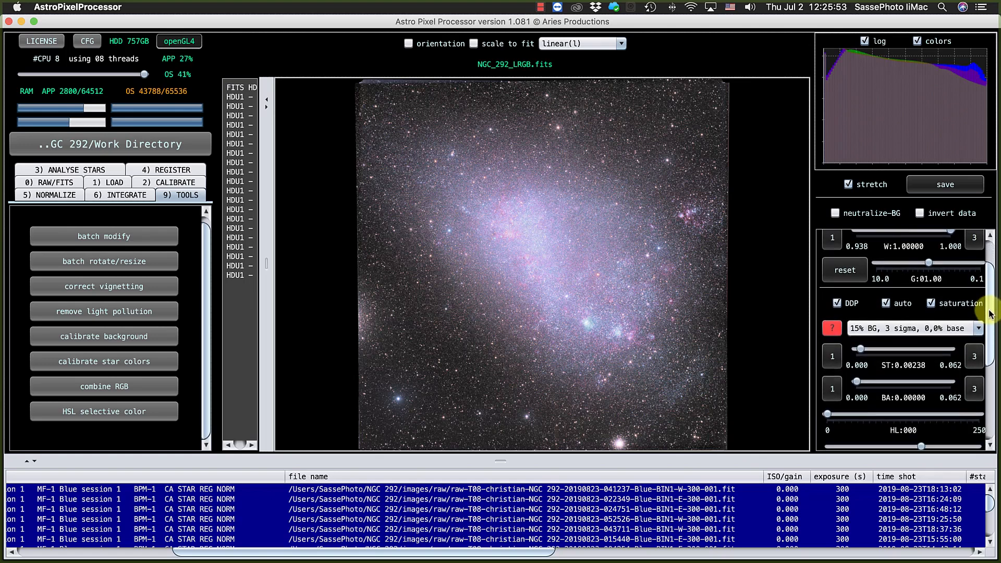
pyautogui.scroll(-1, 990, 313)
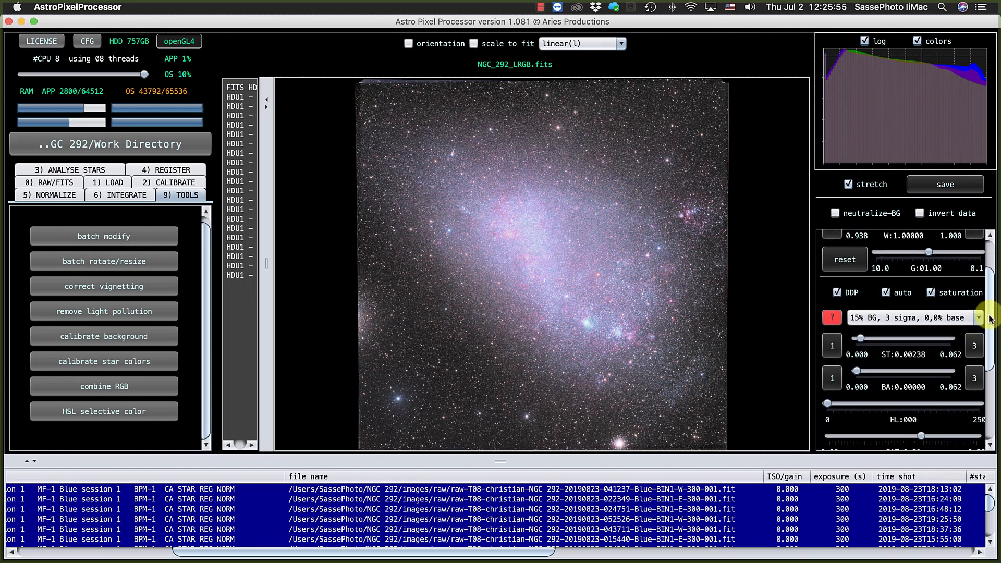
pyautogui.moveTo(990, 316); pyautogui.dragTo(989, 334)
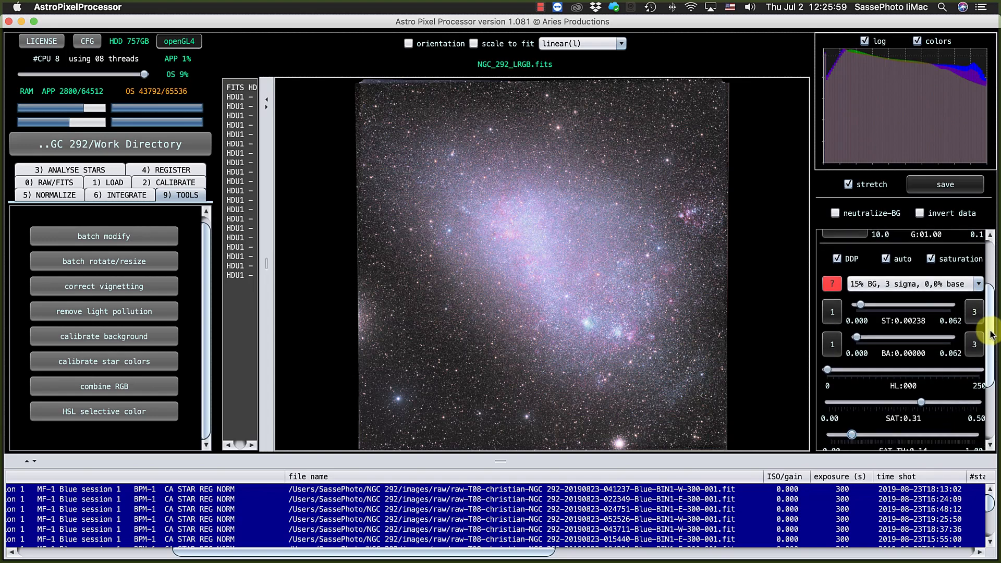
pyautogui.click(979, 285)
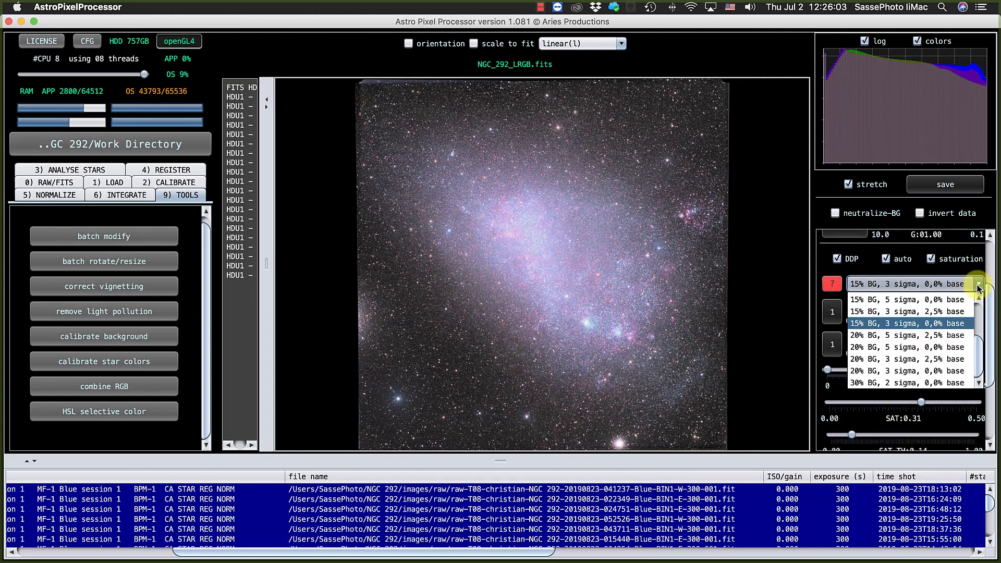
pyautogui.click(935, 311)
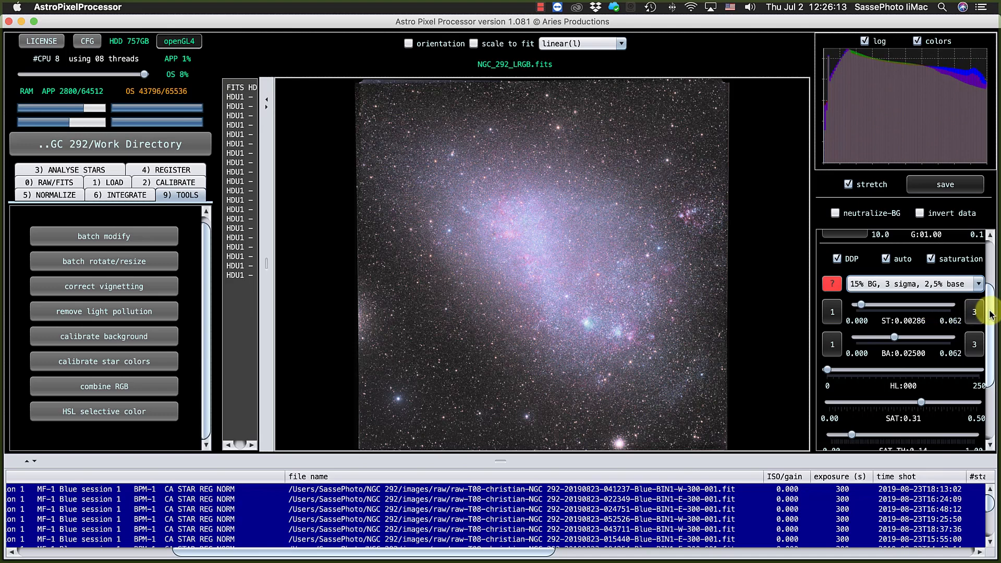
# Try coarser and finer adjustment ranges for the BA setting, and return it to the 0.000 to 0.062 range.
pyautogui.moveTo(989, 313)
pyautogui.mouseDown()
pyautogui.moveTo(988, 342)
pyautogui.moveTo(987, 320)
pyautogui.moveTo(989, 332)
pyautogui.mouseUp()
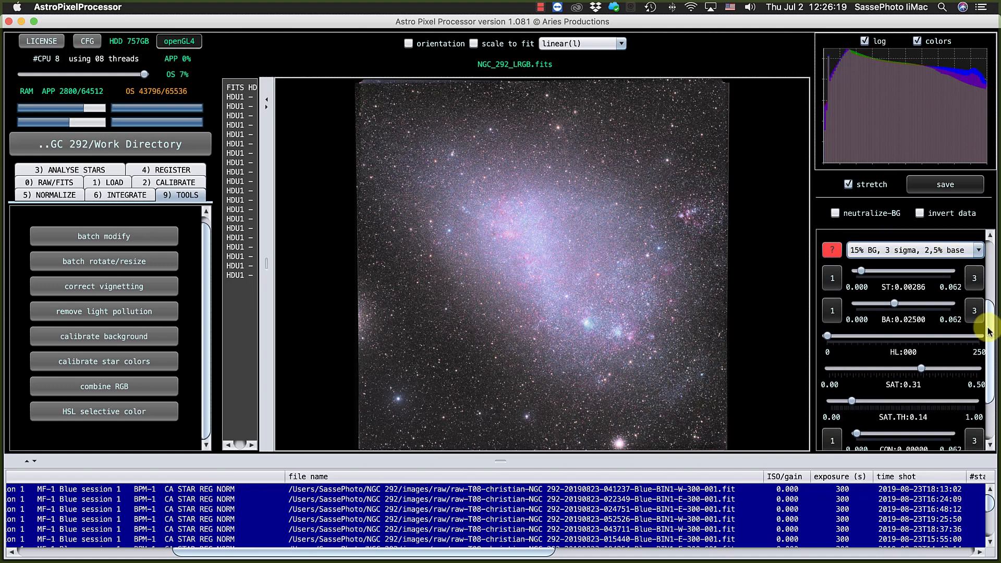
pyautogui.click(832, 312)
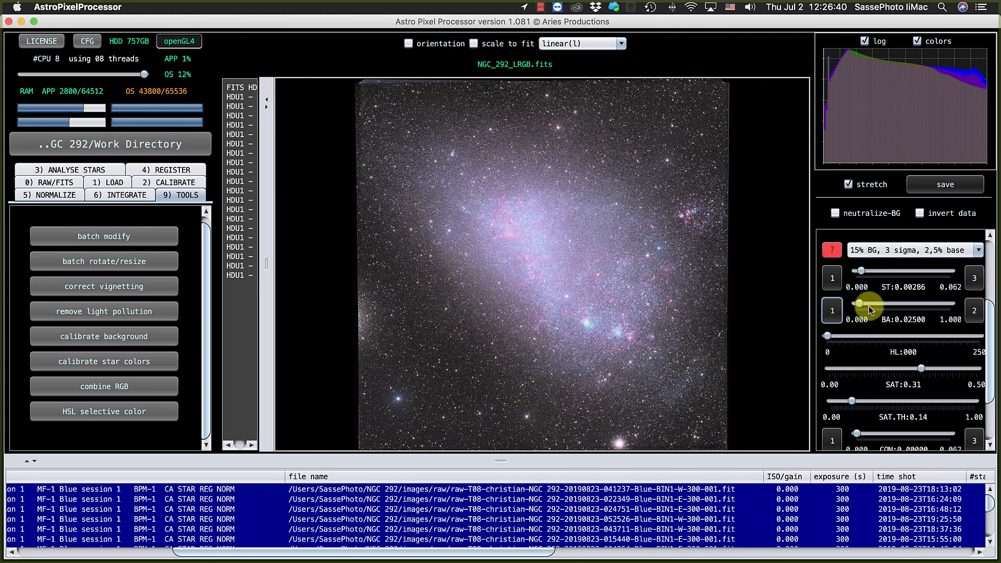
pyautogui.click(975, 310)
pyautogui.click(974, 311)
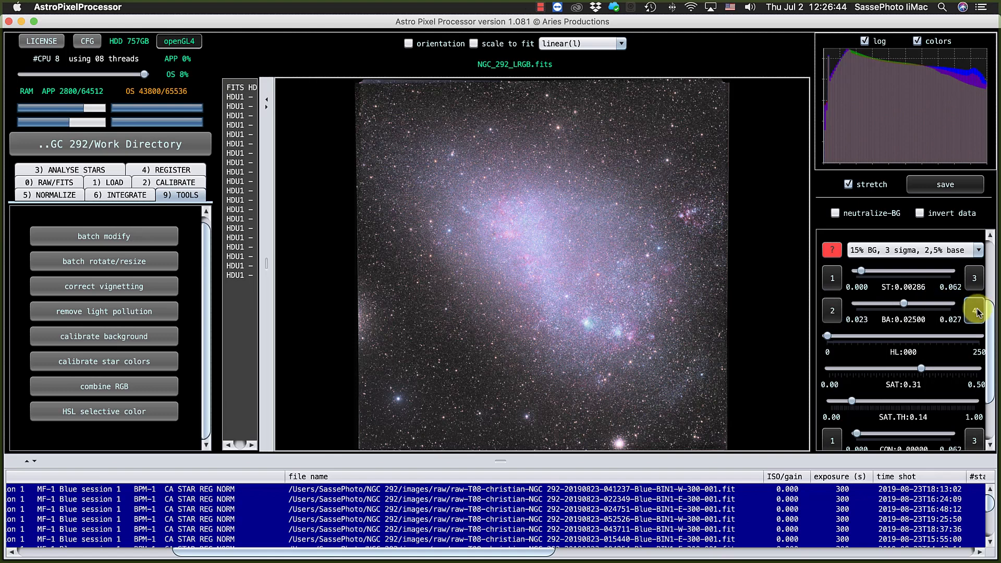
pyautogui.click(975, 311)
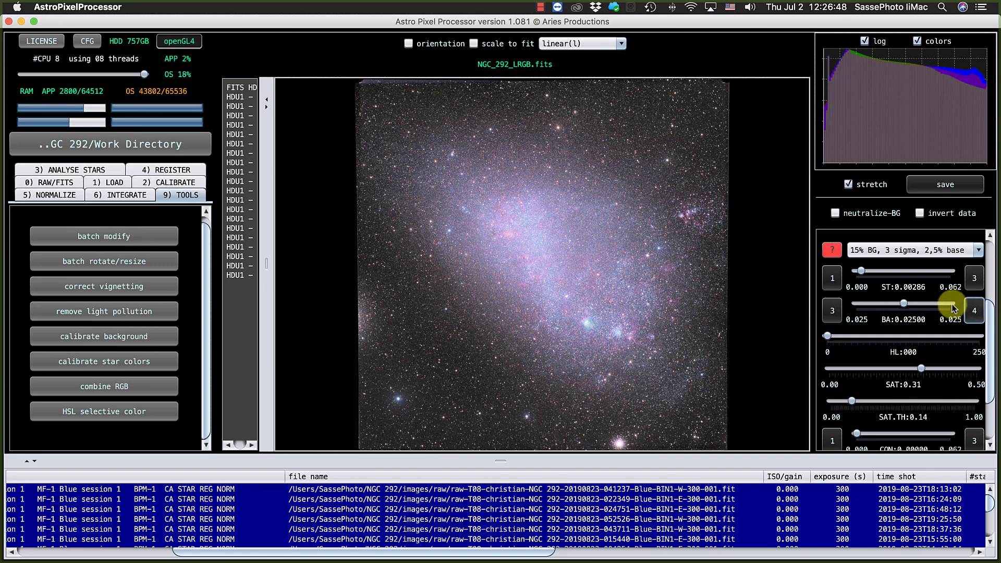
pyautogui.click(839, 314)
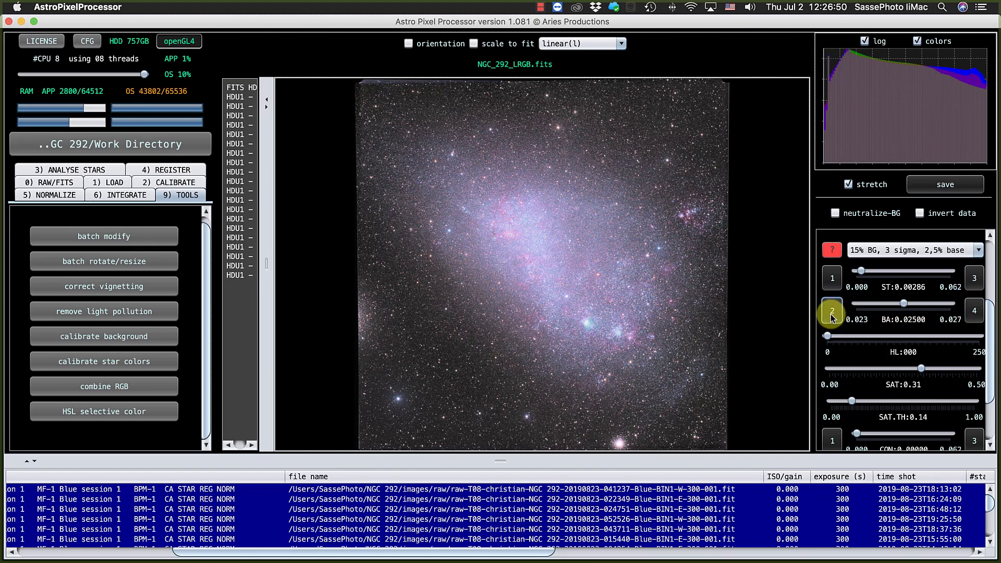
pyautogui.click(838, 314)
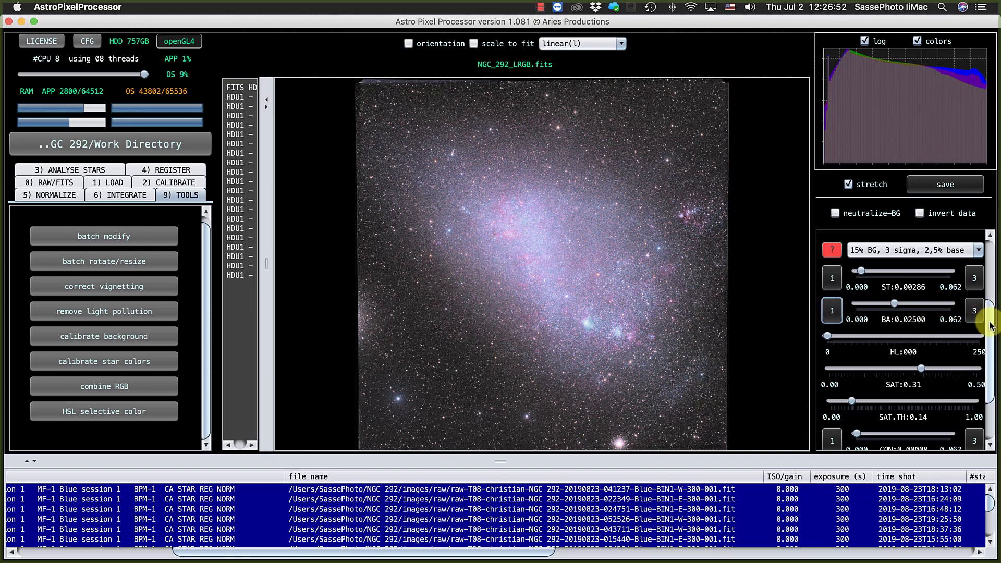
# Set the preview's contrast (CON) to 0.02042.
pyautogui.moveTo(994, 324); pyautogui.dragTo(996, 390)
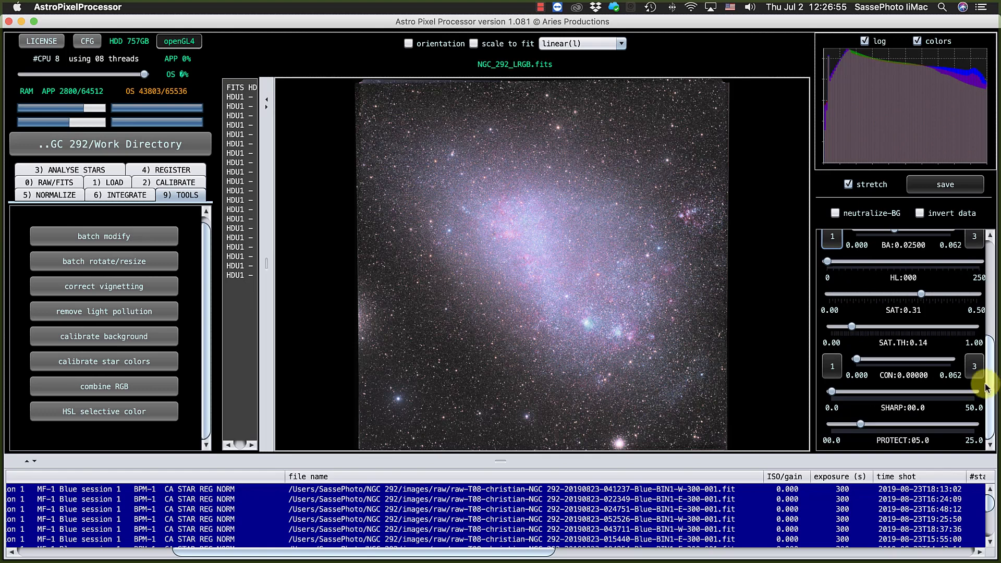
pyautogui.click(856, 358)
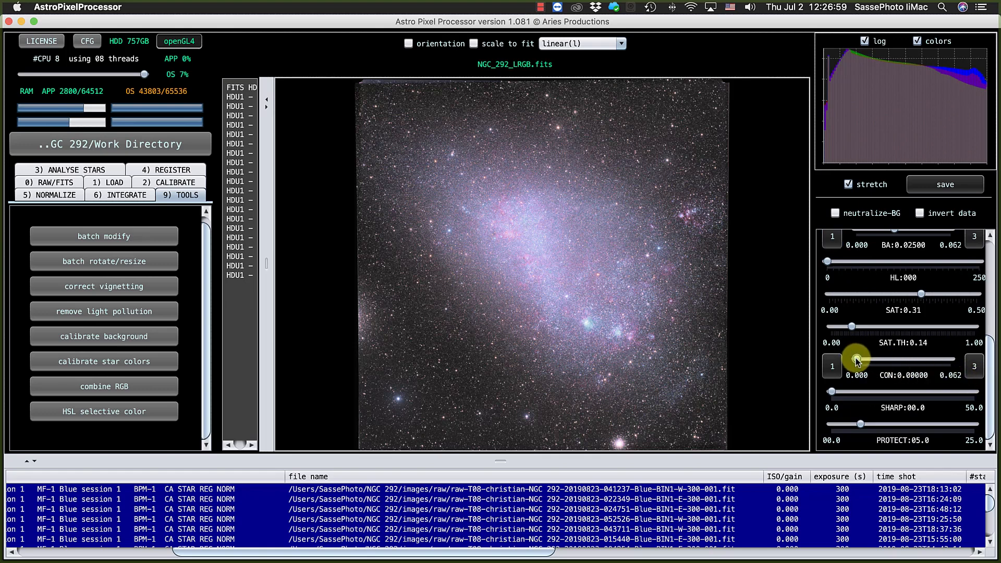
pyautogui.moveTo(856, 359); pyautogui.dragTo(888, 360)
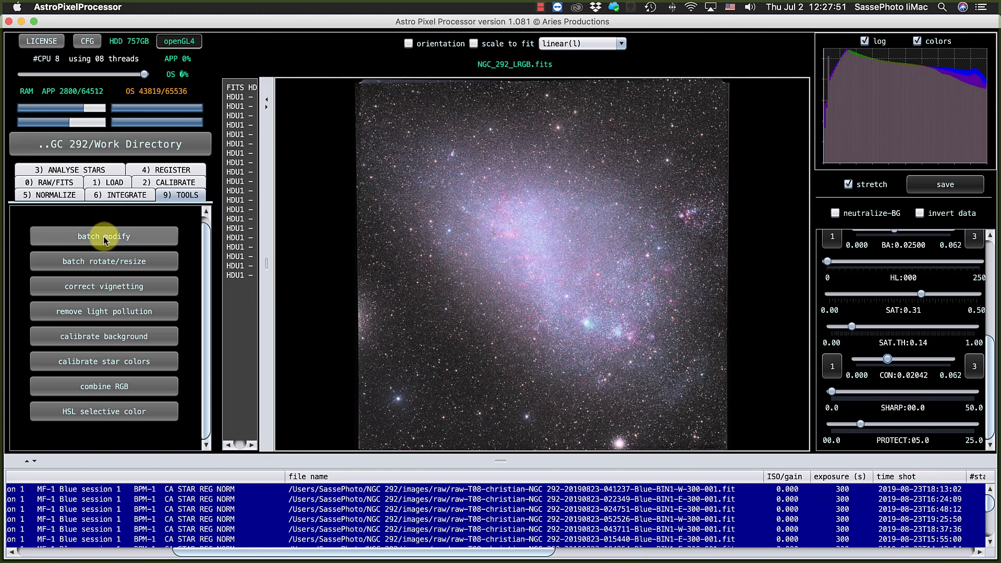
# Crop the current image with batch modify to exclude the uneven dark borders, and save the result in FITS format.
pyautogui.click(104, 237)
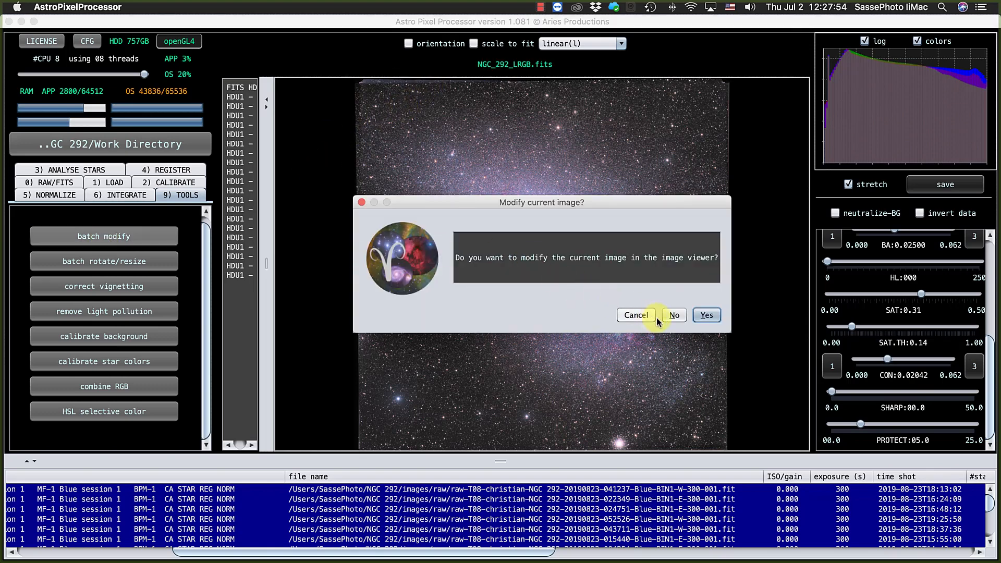
pyautogui.click(705, 316)
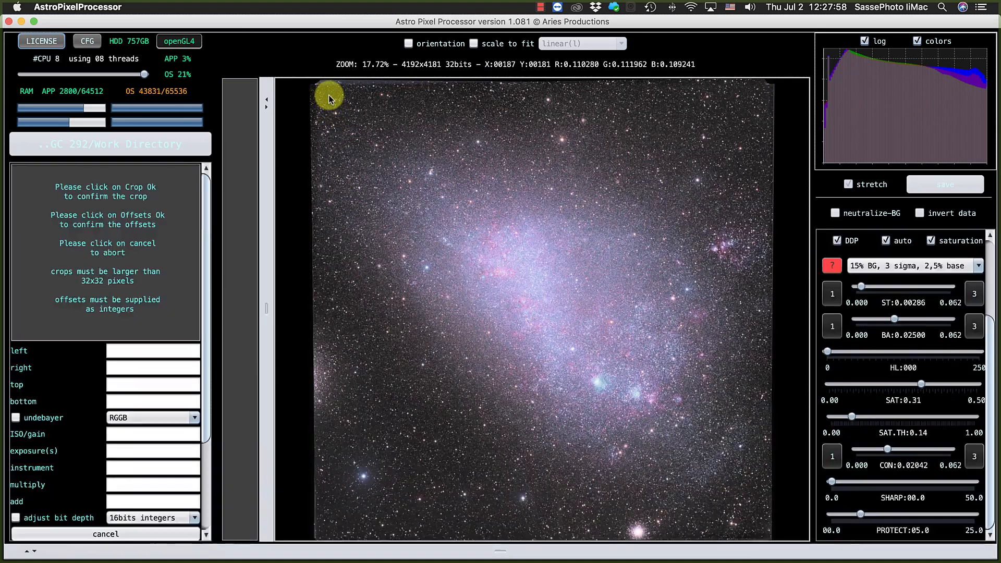
pyautogui.moveTo(323, 93); pyautogui.dragTo(754, 516)
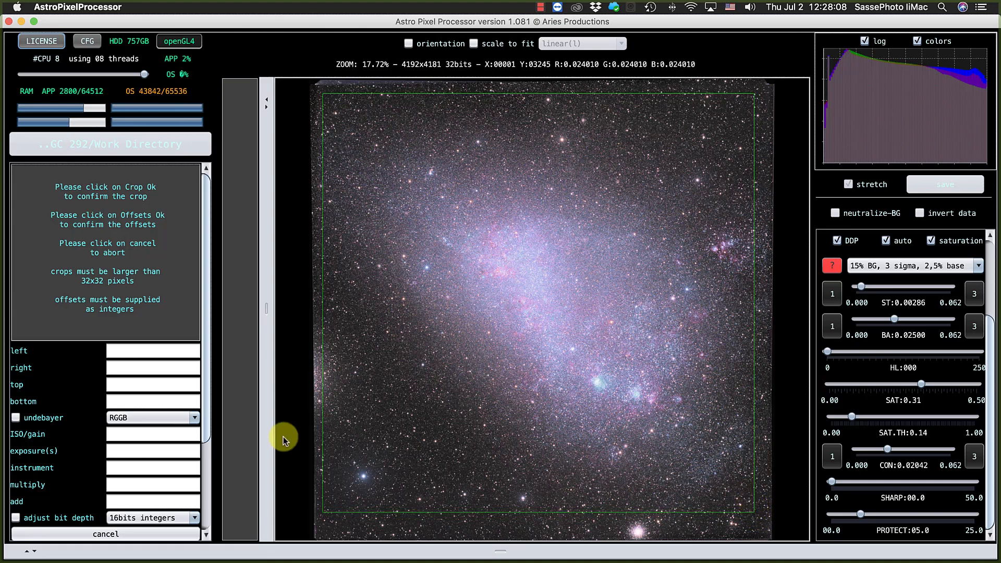
pyautogui.moveTo(206, 416); pyautogui.dragTo(205, 509)
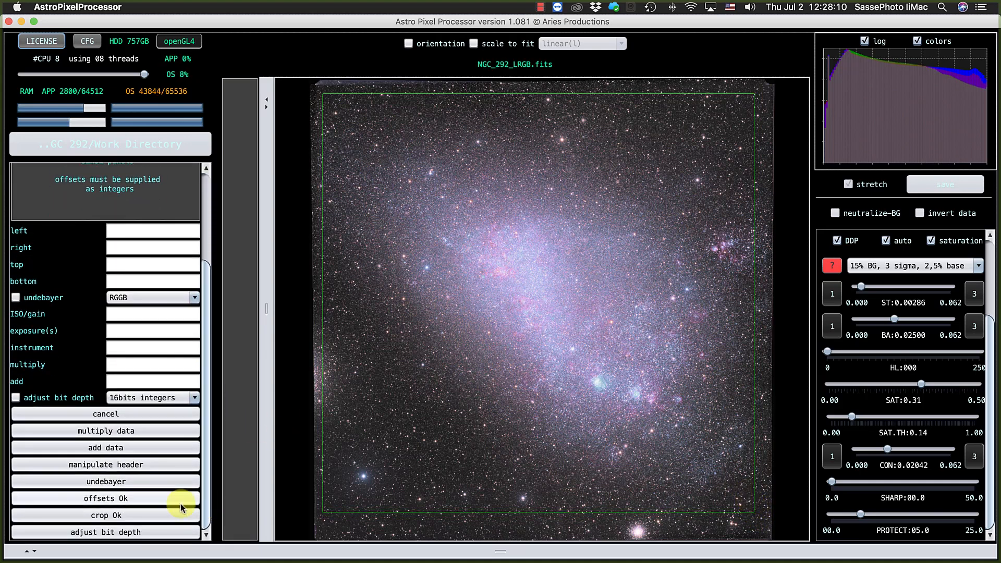
pyautogui.click(118, 516)
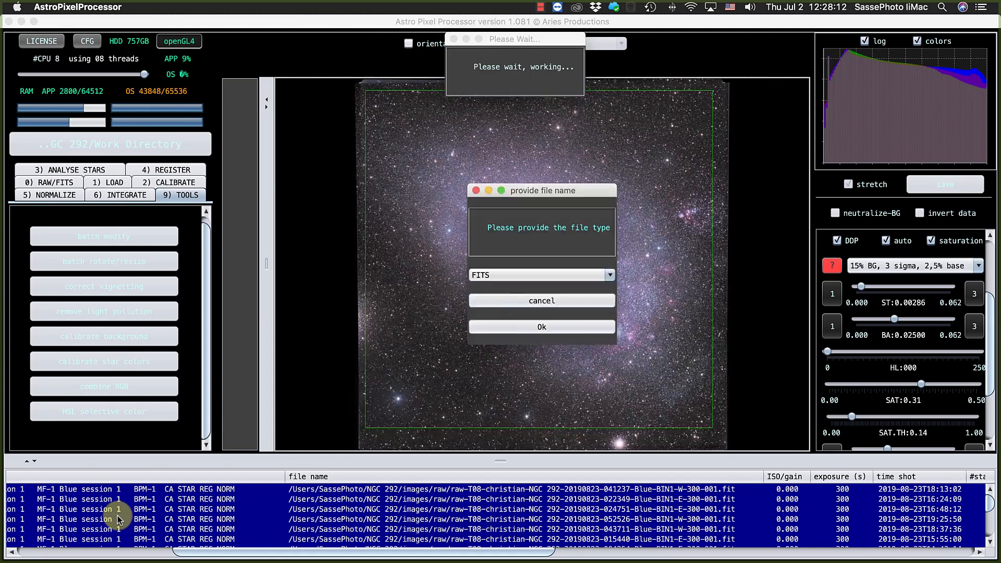
pyautogui.click(523, 328)
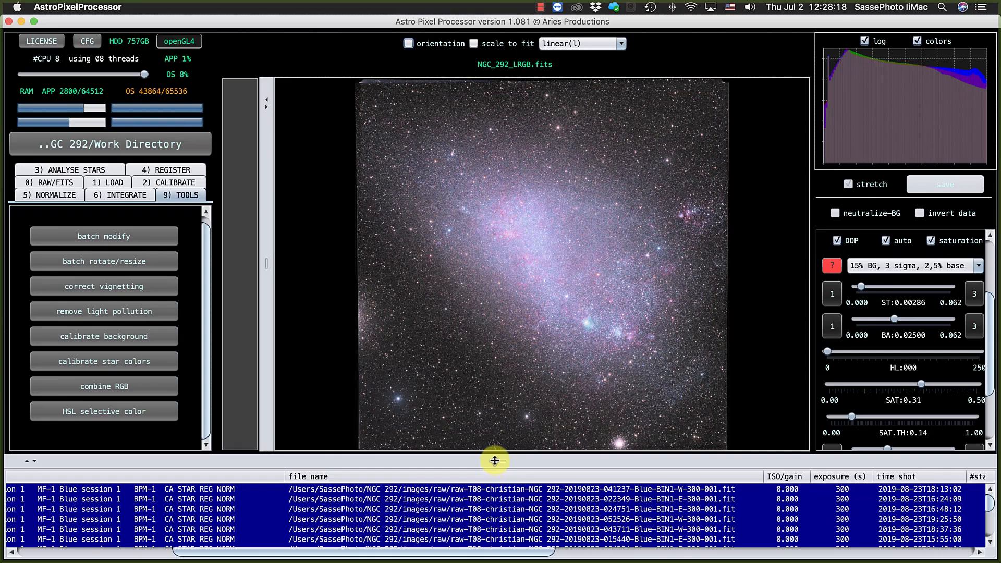
# Load the cropped NGC_292_LRGB-mod.fits from the end of the file list and enlarge the image viewer.
pyautogui.moveTo(495, 461); pyautogui.dragTo(483, 197)
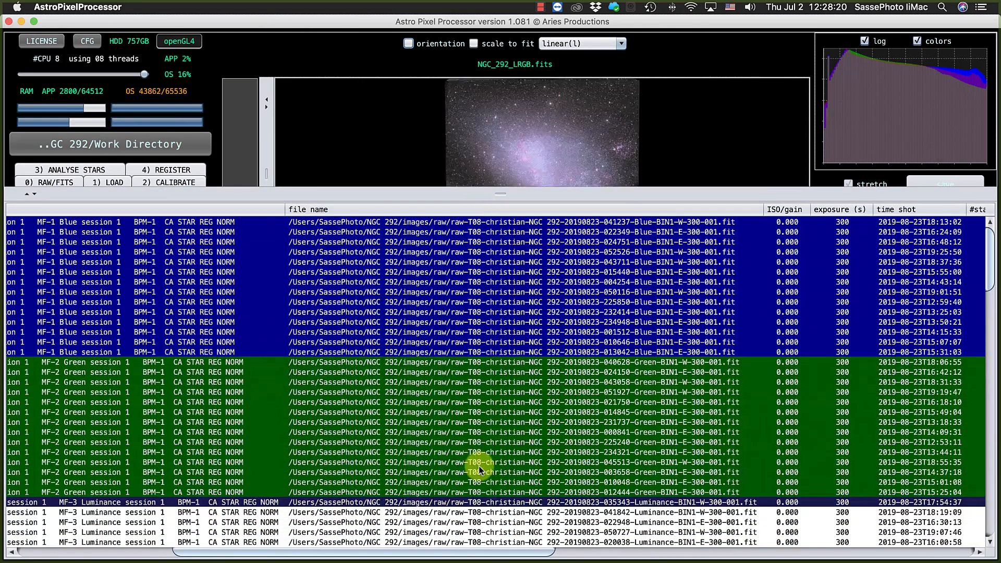
pyautogui.scroll(-10, 479, 465)
pyautogui.scroll(-10, 479, 466)
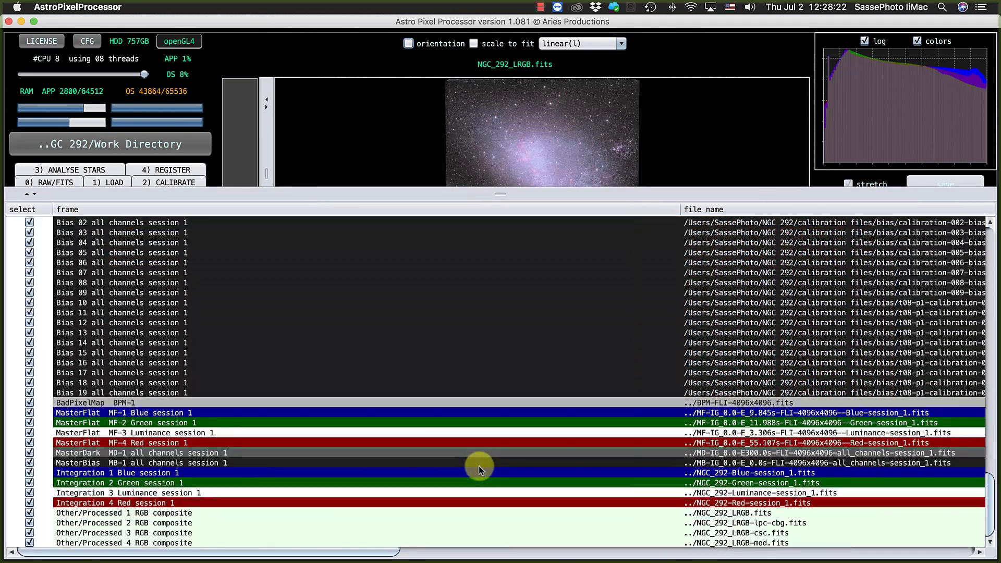
pyautogui.click(743, 545)
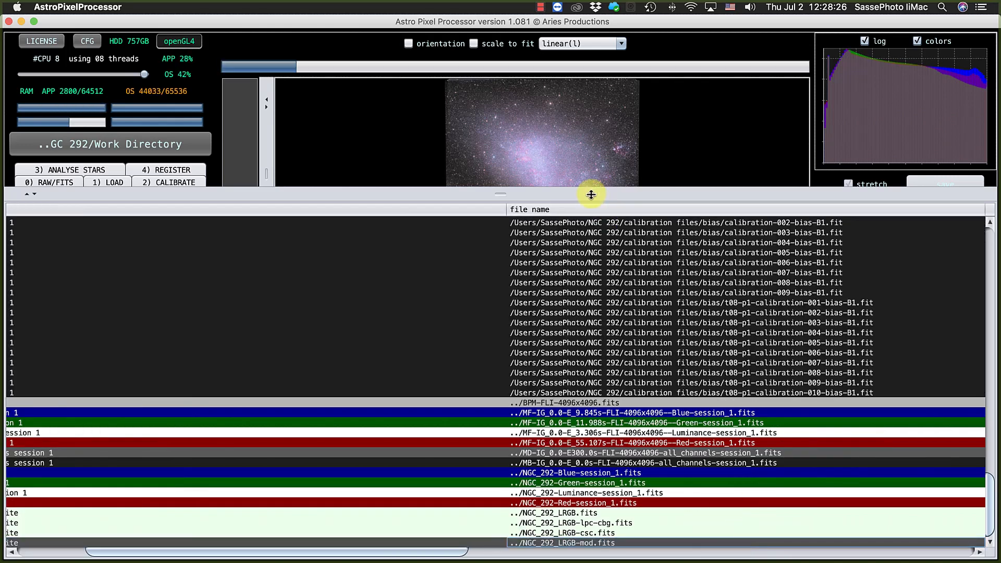
pyautogui.moveTo(591, 194); pyautogui.dragTo(572, 496)
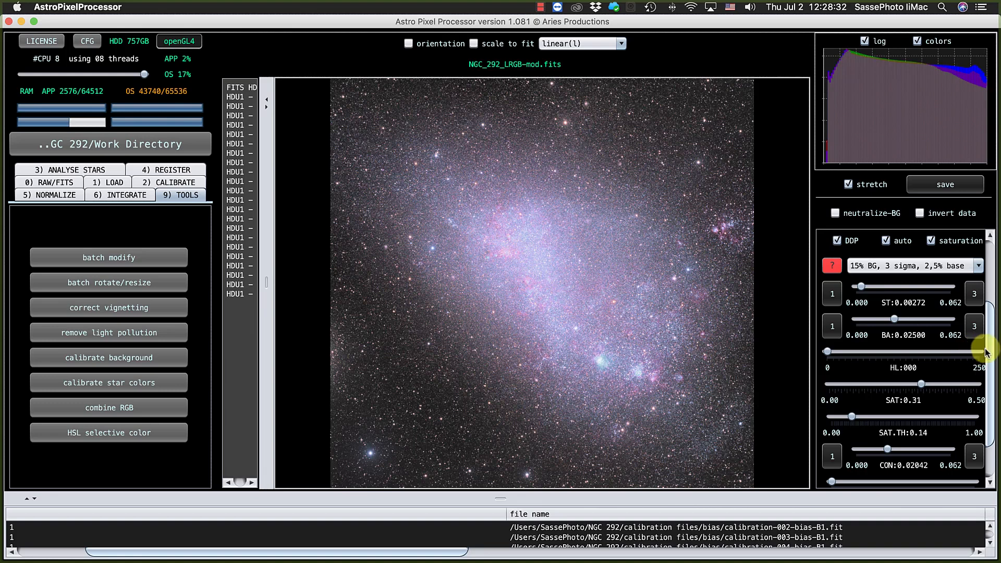
# Set the preview's sharpening (SHARP) to 41.9.
pyautogui.moveTo(986, 353); pyautogui.dragTo(995, 392)
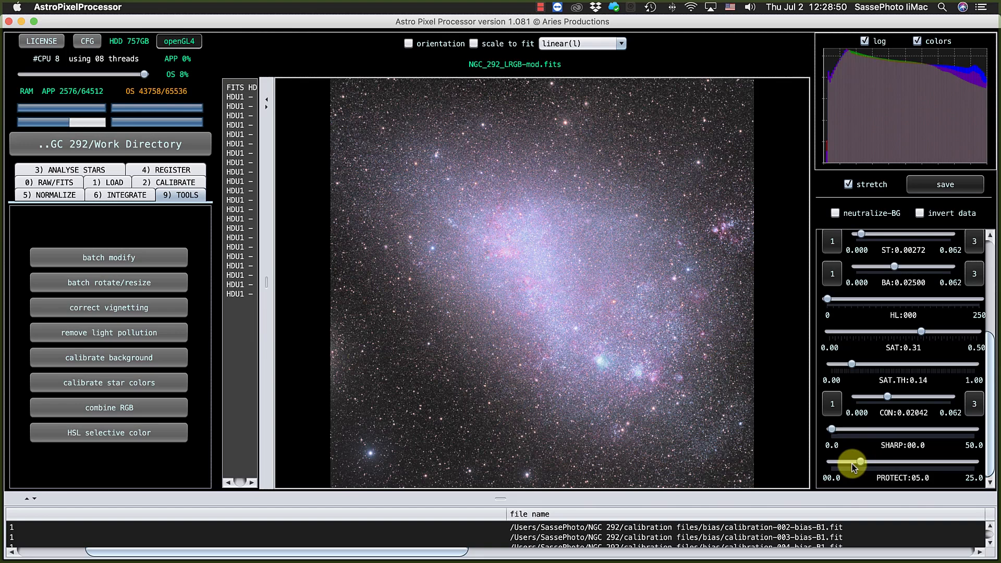
pyautogui.moveTo(832, 430); pyautogui.dragTo(953, 431)
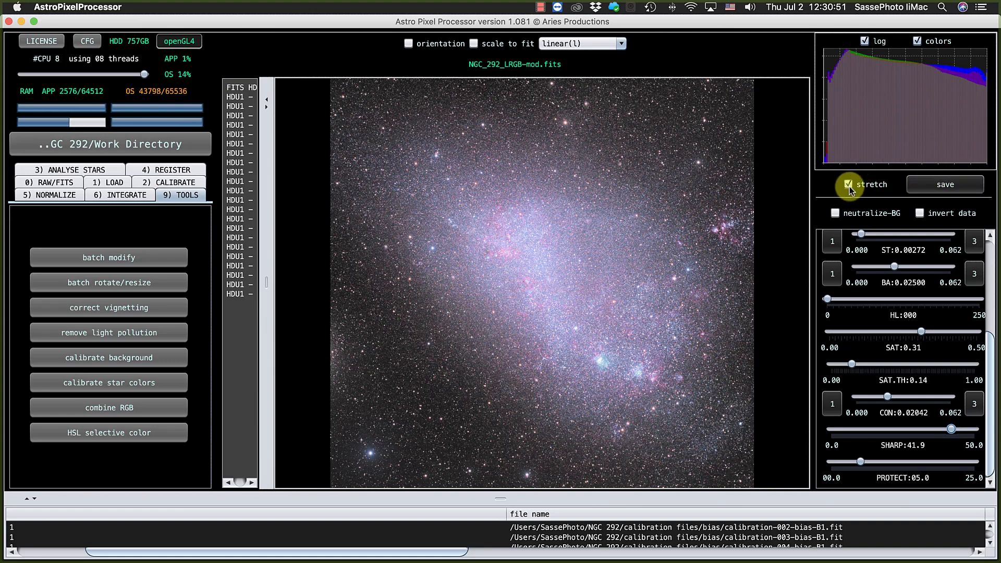
# Start saving the stretched image under the name NGC_292_LRGB-mod-St with TIFF as the file type.
pyautogui.click(935, 186)
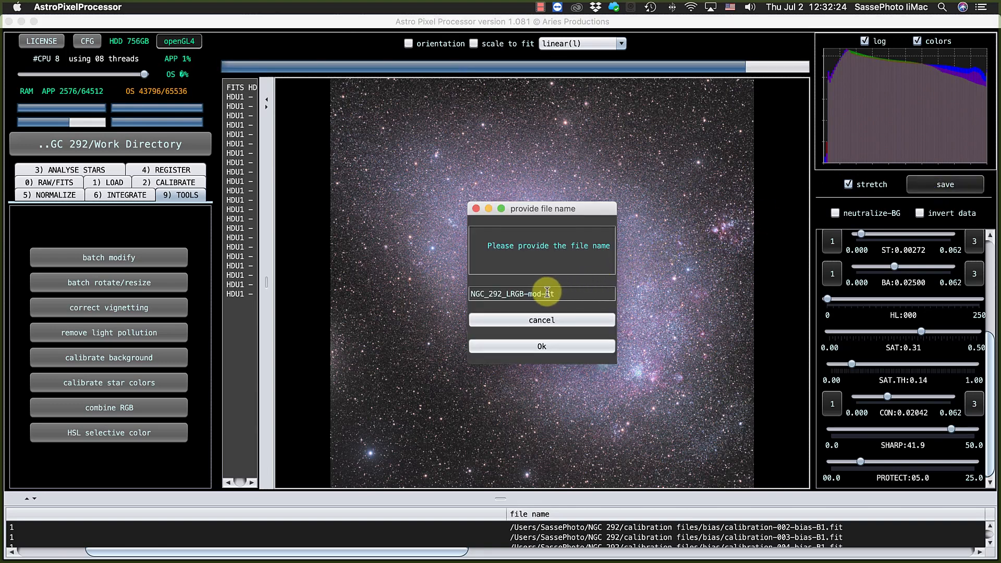
pyautogui.click(550, 345)
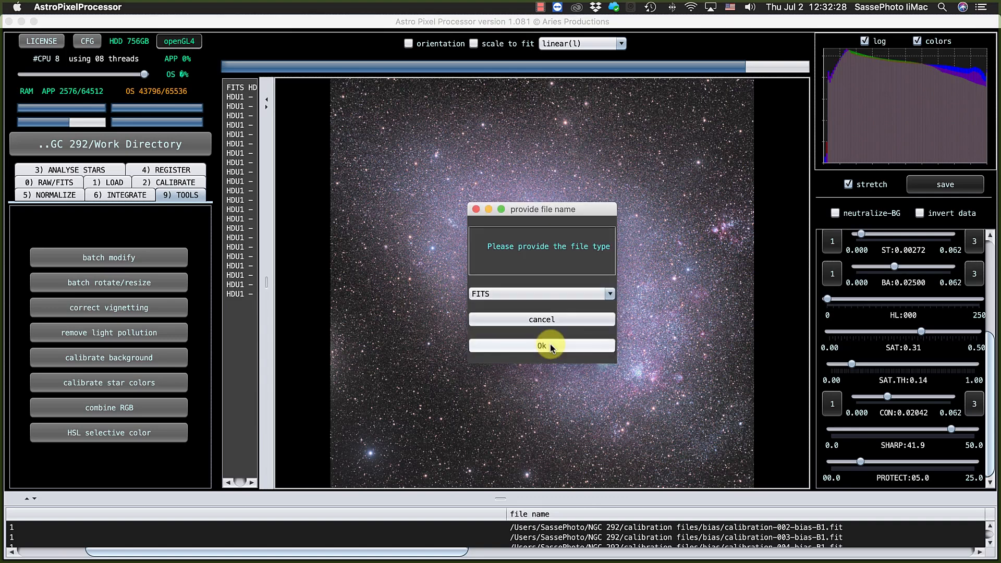
pyautogui.click(537, 294)
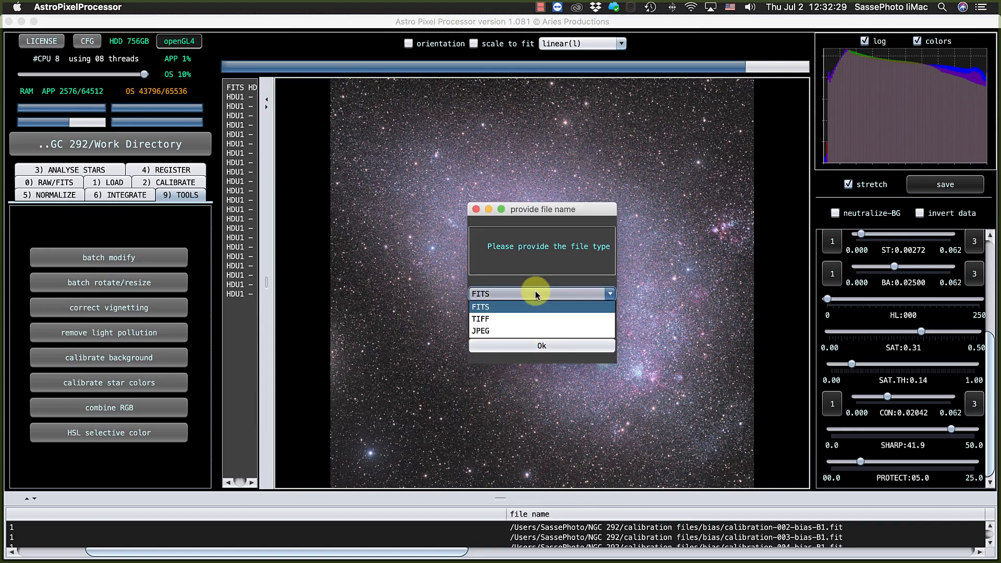
pyautogui.click(528, 321)
pyautogui.click(528, 345)
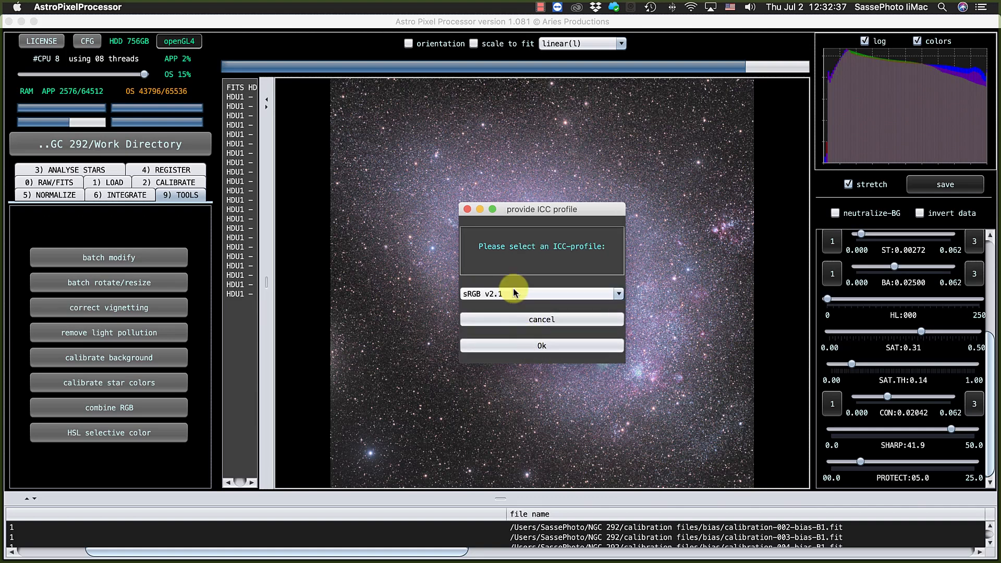
# Keep sRGB v2.1 as the ICC profile, set the TIFF bit depth to 16 bits integers and save the image.
pyautogui.click(514, 295)
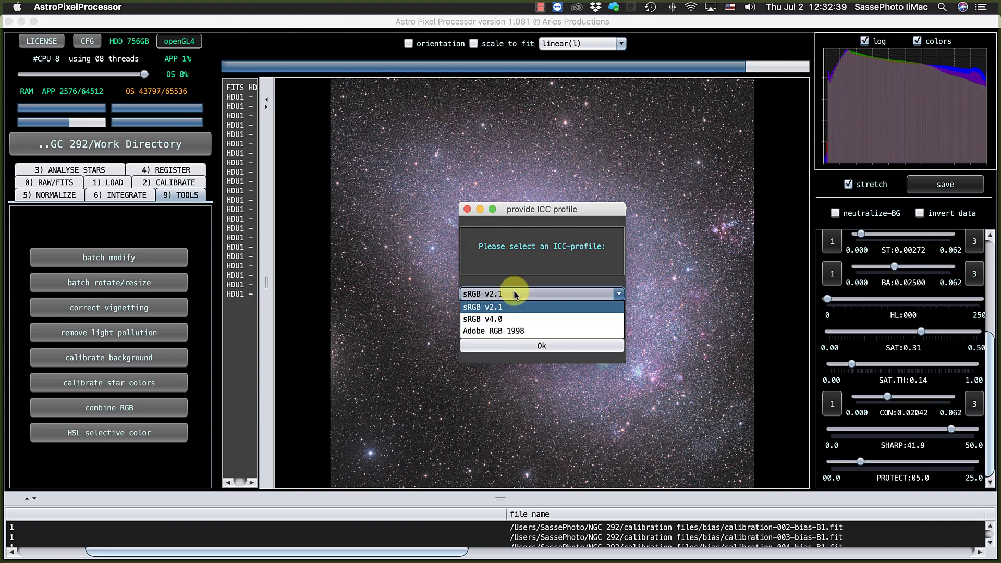
pyautogui.click(514, 294)
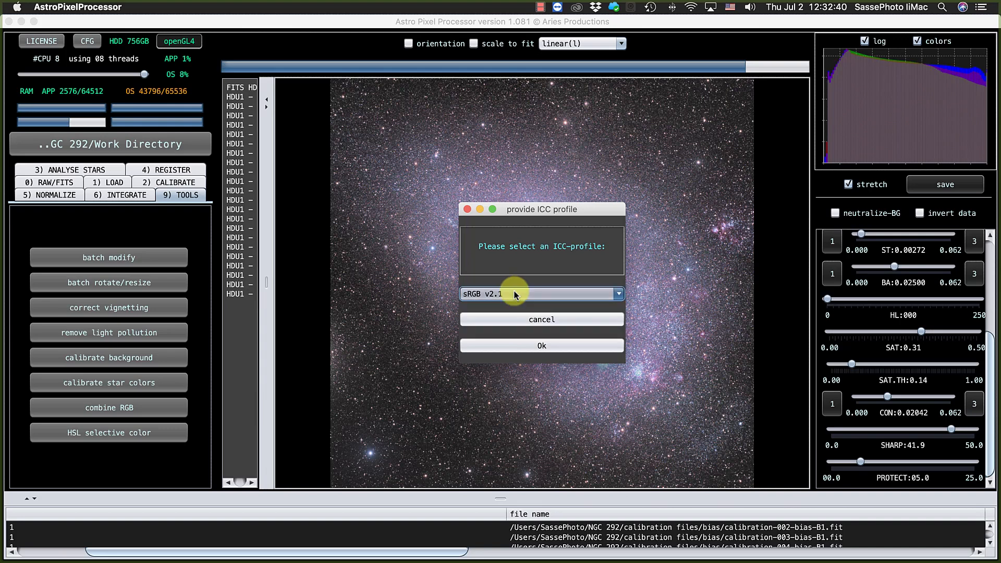
pyautogui.click(524, 345)
pyautogui.click(513, 272)
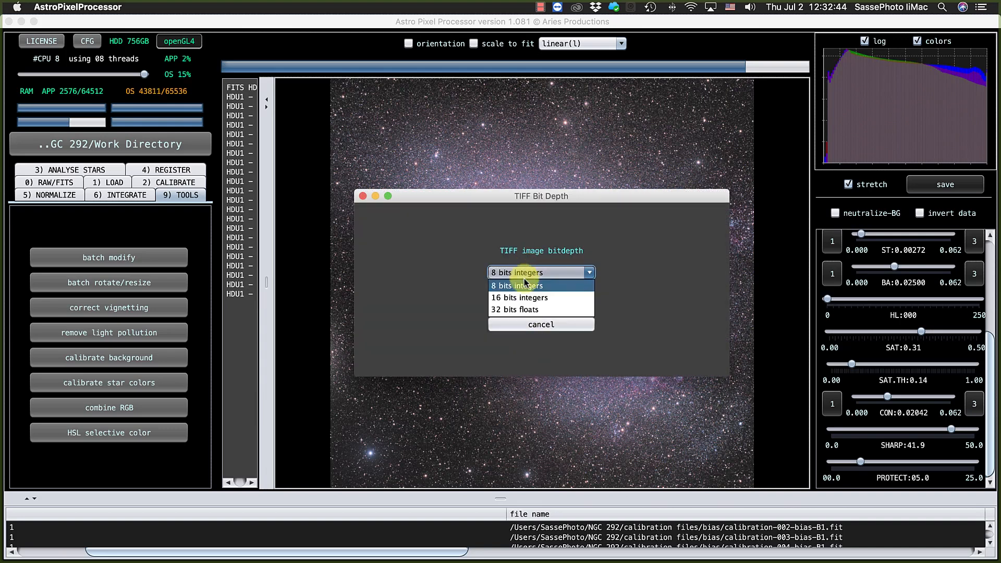
pyautogui.click(523, 298)
pyautogui.click(523, 299)
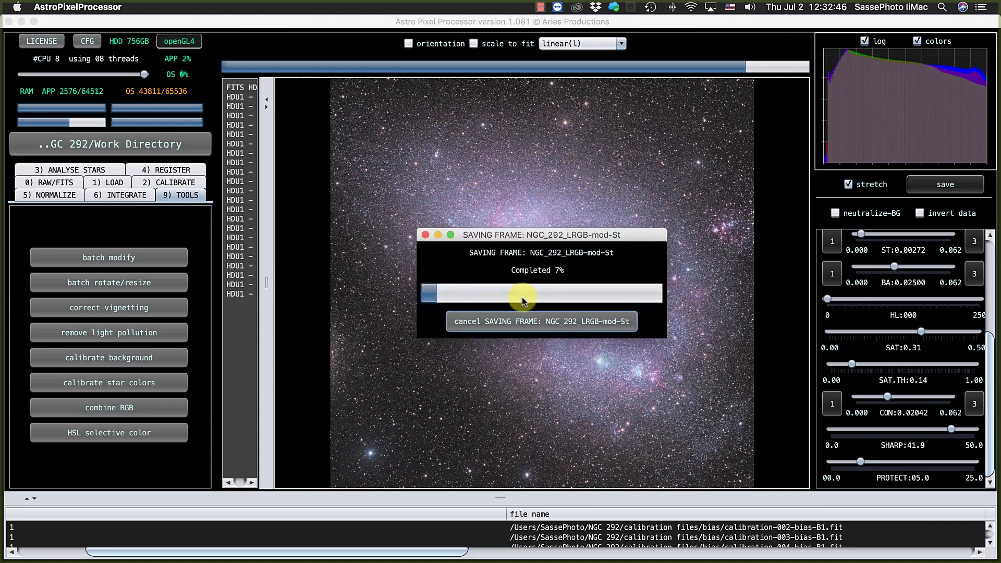